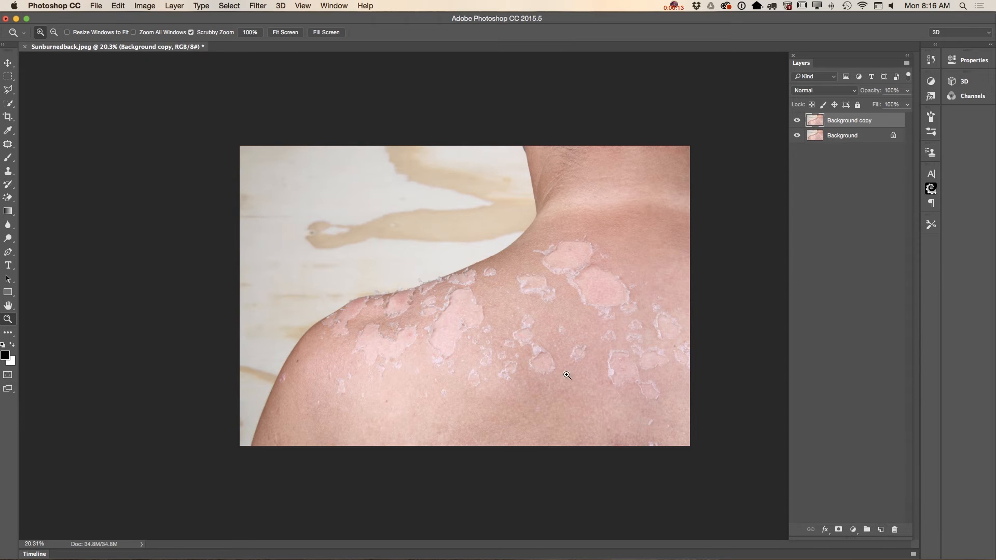
Patch the small peeling spot below the middle of the back with the Patch tool, sampling clean skin just beneath it.
drag(597, 415, 497, 353)
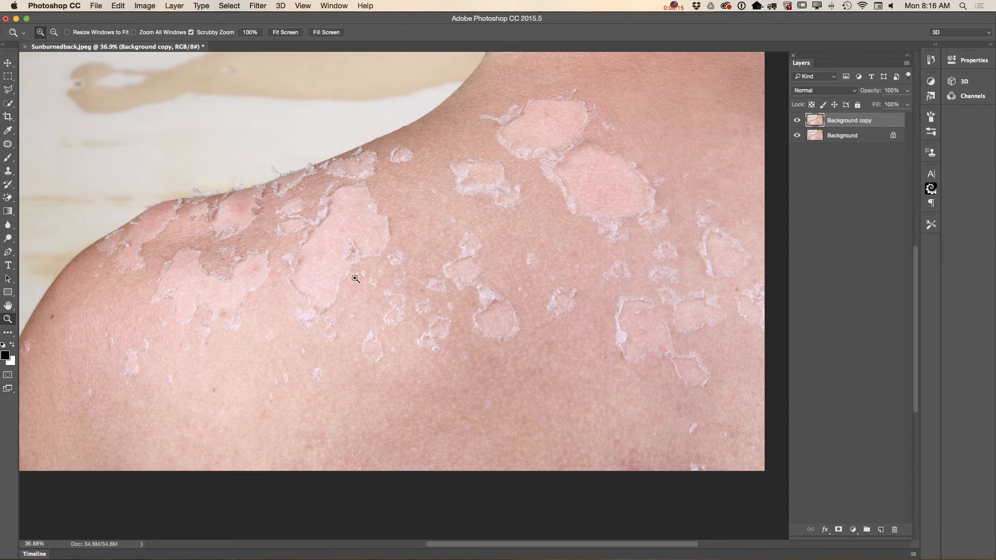
drag(8, 145, 50, 164)
mouse_move(369, 371)
mouse_down()
mouse_move(352, 345)
mouse_move(368, 328)
mouse_move(385, 338)
mouse_move(387, 366)
mouse_move(374, 367)
mouse_up()
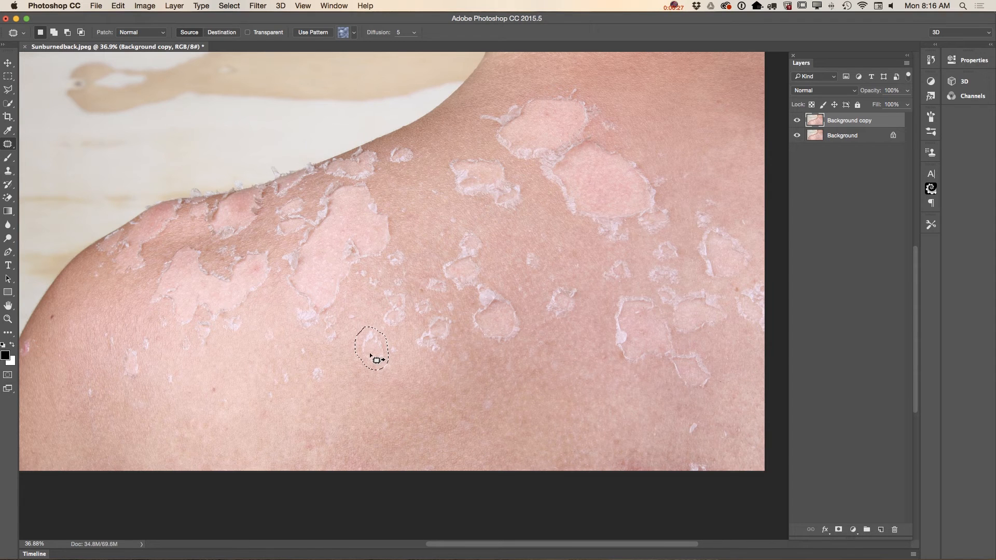
drag(375, 357, 346, 375)
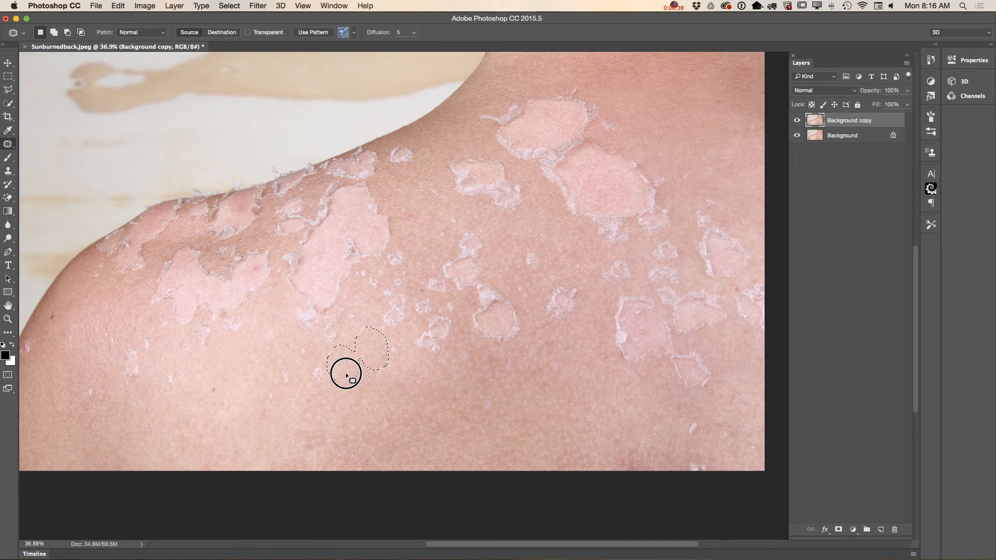
drag(345, 373, 346, 372)
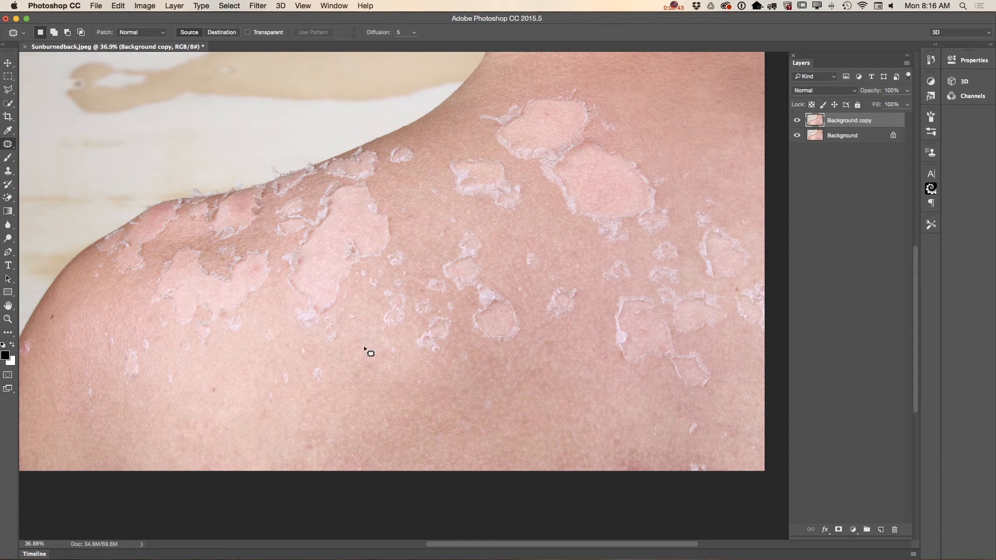
mouse_move(379, 377)
mouse_down()
mouse_move(389, 337)
mouse_move(389, 368)
mouse_move(362, 400)
mouse_up()
key(super+d)
Patch the small flaking spots just above and beside the cleaned area using clean skin below them.
mouse_move(397, 336)
mouse_down()
mouse_move(375, 309)
mouse_move(379, 290)
mouse_move(394, 286)
mouse_move(409, 298)
mouse_move(407, 327)
mouse_move(385, 375)
mouse_up()
mouse_move(408, 274)
mouse_down()
mouse_move(403, 287)
mouse_move(380, 260)
mouse_move(416, 270)
mouse_move(393, 302)
mouse_up()
key(super+d)
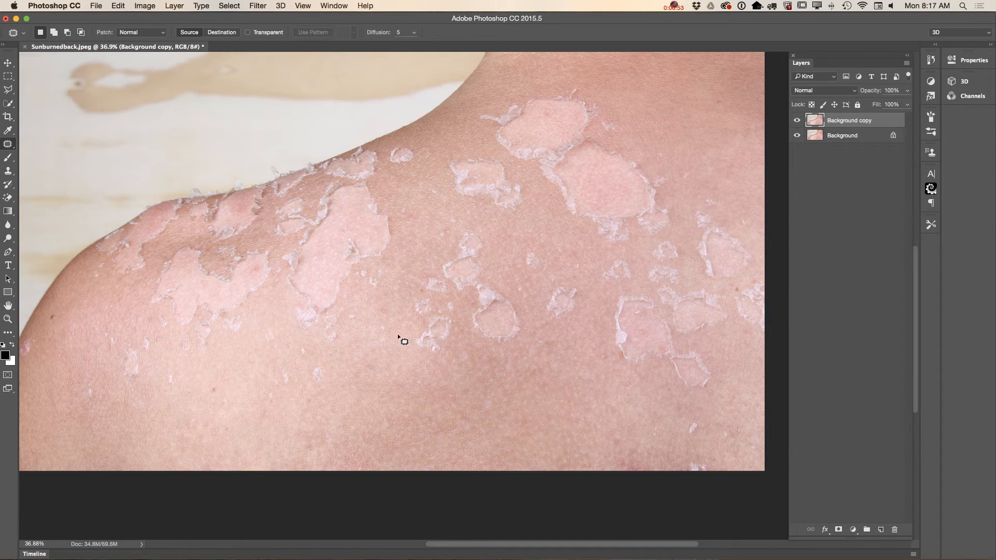
mouse_move(432, 362)
mouse_down()
mouse_move(413, 327)
mouse_move(425, 296)
mouse_move(452, 318)
mouse_move(439, 360)
mouse_move(418, 374)
mouse_move(431, 382)
mouse_up()
key(super+d)
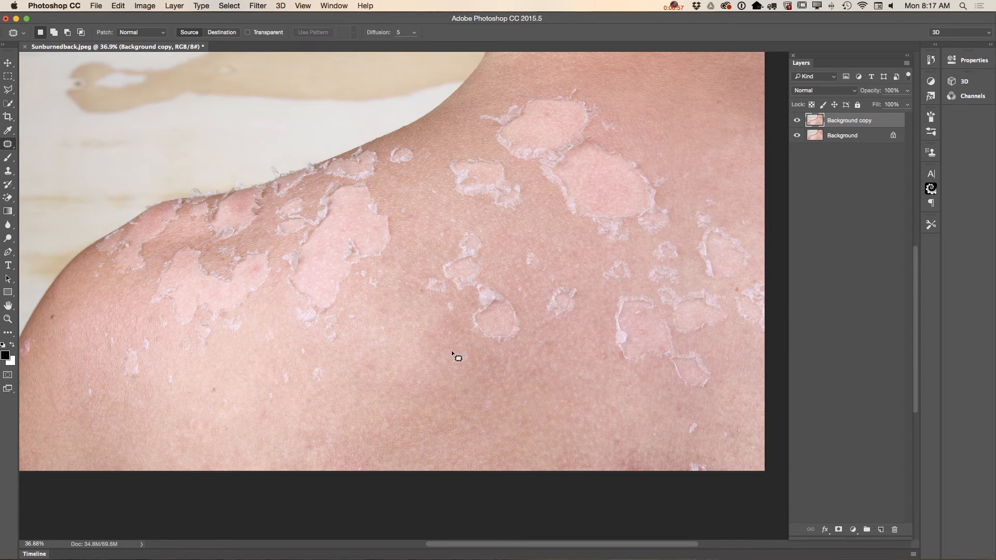
Patch the peeling cluster in the middle of the back and the larger ring below it with clean skin.
mouse_move(452, 314)
mouse_down()
mouse_move(417, 288)
mouse_move(425, 273)
mouse_move(451, 298)
mouse_move(440, 304)
mouse_move(422, 254)
mouse_up()
mouse_move(485, 279)
mouse_down()
mouse_move(446, 289)
mouse_move(442, 251)
mouse_move(471, 222)
mouse_move(492, 278)
mouse_up()
mouse_move(473, 265)
mouse_down()
mouse_move(425, 349)
mouse_move(442, 393)
mouse_up()
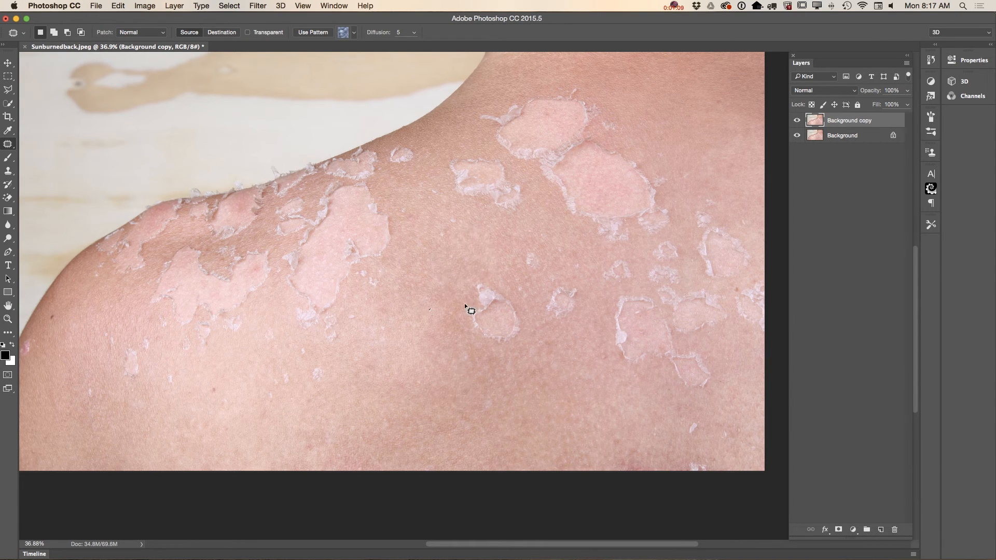
mouse_move(476, 308)
mouse_down()
mouse_move(485, 273)
mouse_move(519, 302)
mouse_move(530, 338)
mouse_move(500, 351)
mouse_move(464, 324)
mouse_move(488, 342)
mouse_move(446, 409)
mouse_up()
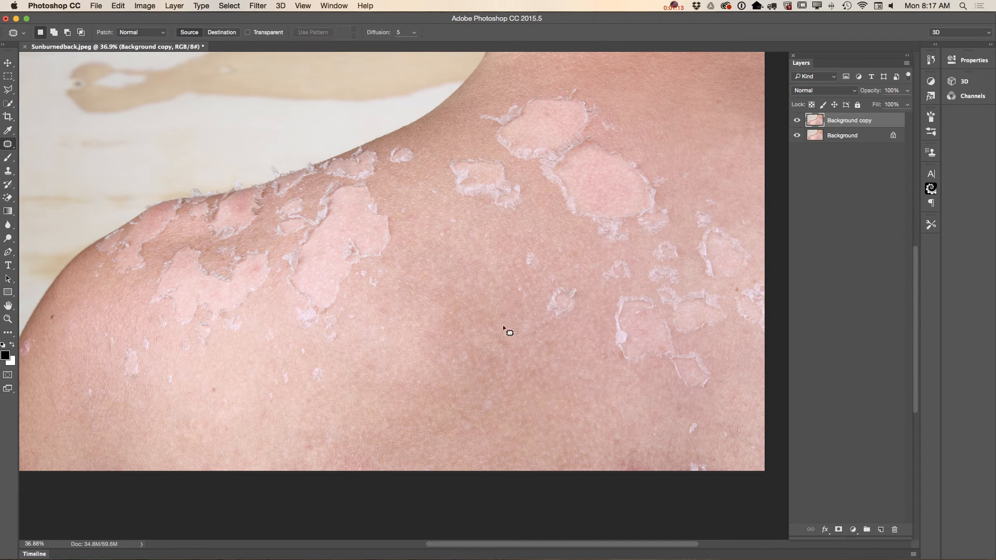
Patch the faint isolated spot in the mid back and the peeling patch above it, midway to the neck.
mouse_move(479, 358)
mouse_down()
mouse_move(502, 351)
mouse_move(479, 358)
mouse_up()
drag(487, 350, 467, 380)
drag(490, 418, 499, 407)
drag(522, 342, 522, 342)
mouse_move(520, 260)
mouse_down()
mouse_move(542, 267)
mouse_move(517, 257)
mouse_up()
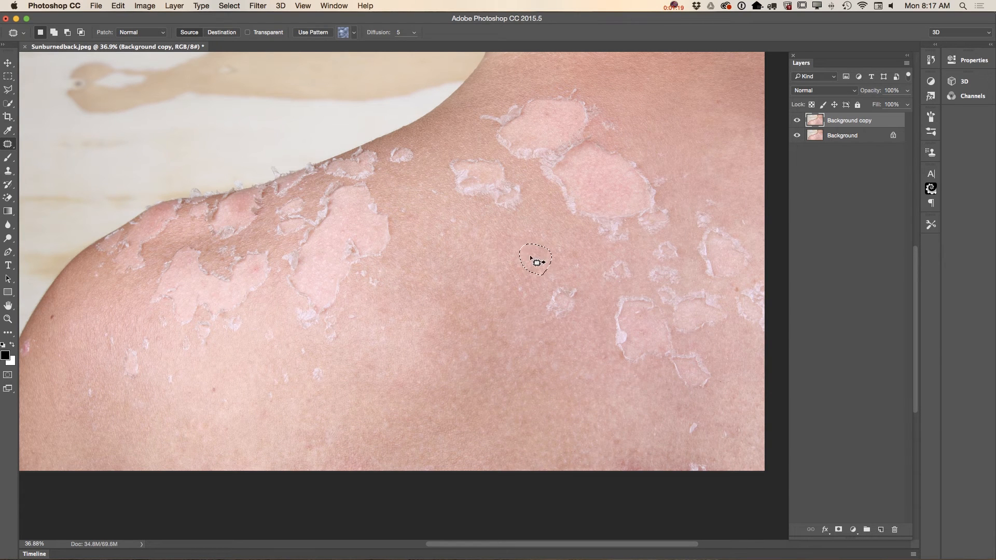
mouse_move(485, 198)
mouse_down()
mouse_move(447, 182)
mouse_move(447, 153)
mouse_move(497, 155)
mouse_move(529, 185)
mouse_move(483, 210)
mouse_move(474, 308)
mouse_move(494, 275)
mouse_up()
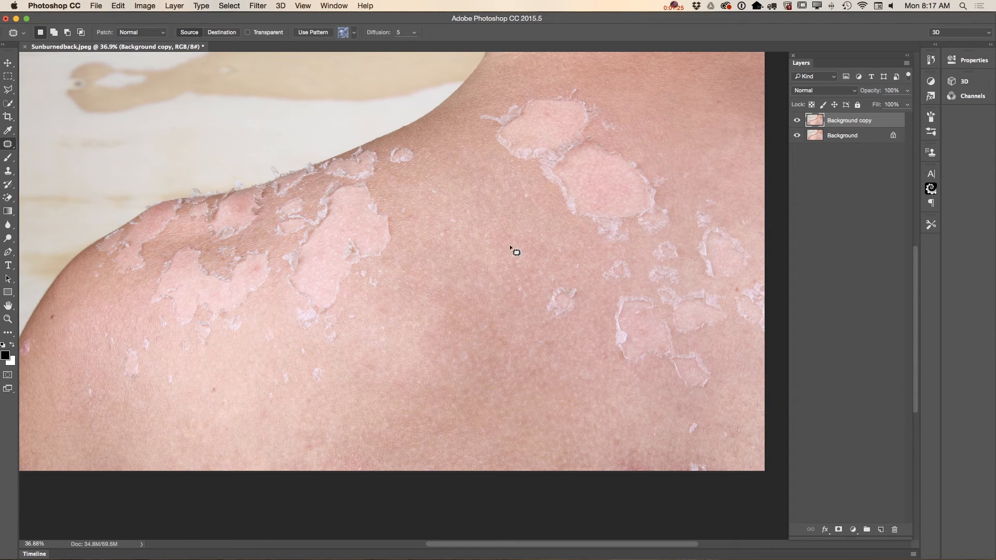
Patch the upper of the two large peeling areas below the neck with clean skin from the surrounding back.
mouse_move(507, 181)
mouse_down()
mouse_move(529, 177)
mouse_move(544, 227)
mouse_up()
mouse_move(495, 126)
mouse_down()
mouse_move(469, 116)
mouse_move(540, 86)
mouse_move(586, 85)
mouse_move(596, 122)
mouse_move(562, 147)
mouse_move(498, 160)
mouse_move(491, 133)
mouse_up()
mouse_move(492, 134)
mouse_down()
mouse_move(498, 216)
mouse_move(461, 297)
mouse_up()
click(509, 210)
mouse_move(472, 121)
mouse_down()
mouse_move(500, 132)
mouse_move(485, 147)
mouse_up()
click(557, 182)
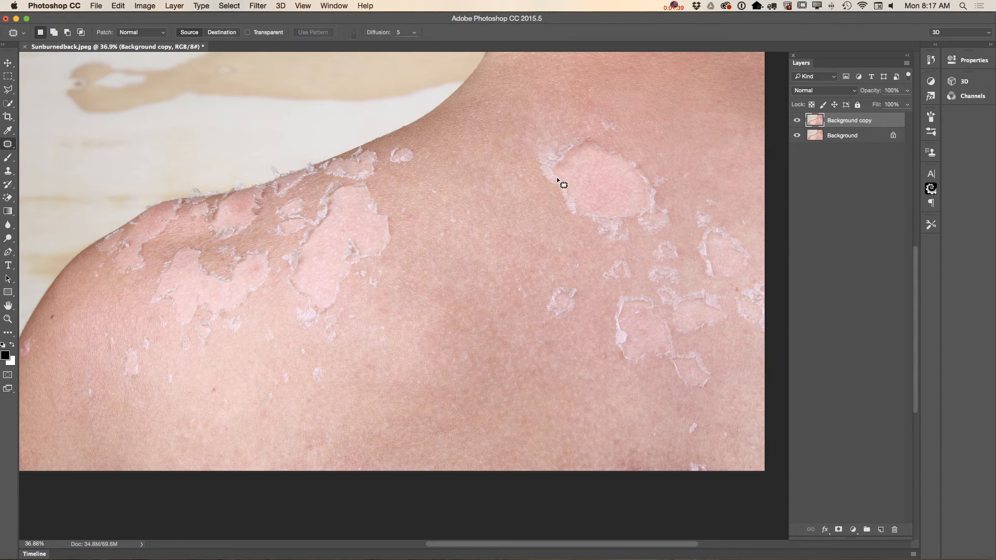
Patch the second large peeling area below the neck and its leftover flaky edges.
mouse_move(540, 183)
mouse_down()
mouse_move(541, 145)
mouse_move(580, 120)
mouse_move(667, 172)
mouse_move(679, 205)
mouse_move(674, 229)
mouse_move(618, 250)
mouse_move(578, 239)
mouse_move(551, 193)
mouse_up()
mouse_move(593, 225)
mouse_down()
mouse_move(498, 265)
mouse_move(464, 302)
mouse_move(459, 413)
mouse_move(493, 429)
mouse_move(512, 401)
mouse_up()
key(cmd+d)
mouse_move(549, 161)
mouse_down()
mouse_move(560, 126)
mouse_move(544, 146)
mouse_move(510, 141)
mouse_move(502, 151)
mouse_move(618, 114)
mouse_move(616, 141)
mouse_move(637, 121)
mouse_up()
mouse_move(540, 150)
mouse_down()
mouse_move(521, 133)
mouse_move(539, 149)
mouse_move(609, 134)
mouse_up()
click(639, 138)
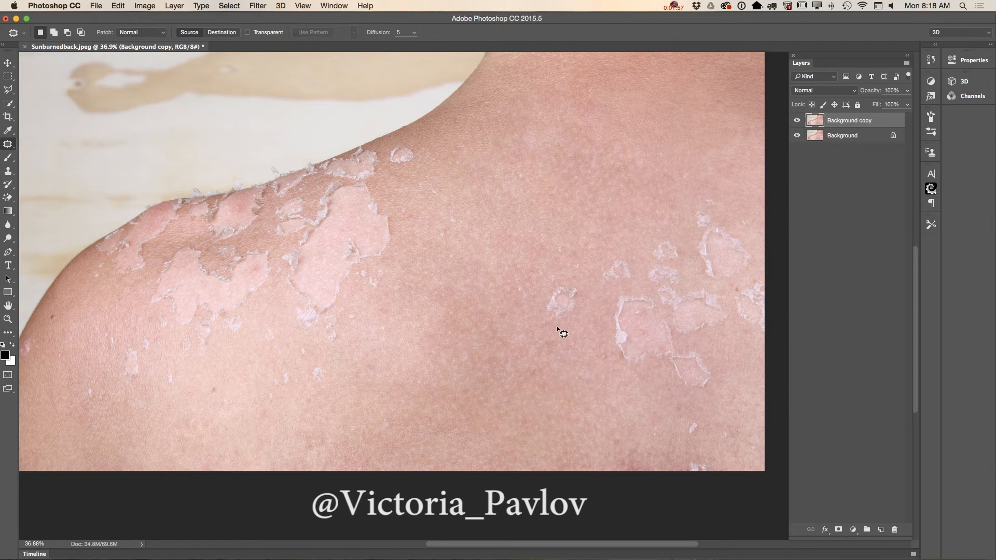
Patch the isolated flaking spots on the right half of the back and the peeling ring above the remaining cluster.
mouse_move(540, 302)
mouse_down()
mouse_move(592, 298)
mouse_move(587, 307)
mouse_move(581, 228)
mouse_up()
click(614, 238)
mouse_move(618, 288)
mouse_down()
mouse_move(635, 262)
mouse_move(625, 267)
mouse_up()
mouse_move(698, 234)
mouse_down()
mouse_move(690, 202)
mouse_move(723, 197)
mouse_move(751, 221)
mouse_move(757, 256)
mouse_move(746, 281)
mouse_move(708, 285)
mouse_move(684, 249)
mouse_up()
mouse_move(715, 255)
mouse_down()
mouse_move(695, 167)
mouse_move(703, 132)
mouse_move(690, 134)
mouse_up()
mouse_move(655, 261)
mouse_down()
mouse_move(685, 260)
mouse_move(690, 240)
mouse_move(657, 228)
mouse_up()
click(608, 267)
Patch the large connected peeling rings on the lower right of the back and the neighbouring flaky area.
mouse_move(677, 285)
mouse_down()
mouse_move(671, 258)
mouse_move(684, 283)
mouse_up()
mouse_move(637, 373)
mouse_down()
mouse_move(621, 289)
mouse_move(658, 298)
mouse_move(676, 335)
mouse_move(716, 367)
mouse_move(658, 400)
mouse_move(637, 374)
mouse_up()
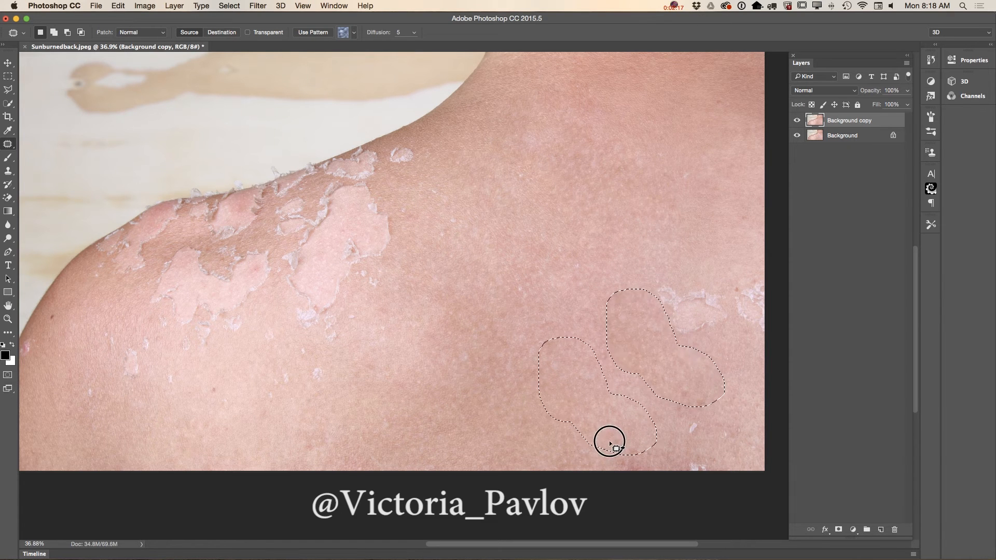
mouse_move(673, 345)
mouse_down()
mouse_move(689, 270)
mouse_move(722, 331)
mouse_move(709, 356)
mouse_up()
drag(694, 343, 688, 382)
mouse_move(633, 403)
mouse_down()
mouse_move(676, 366)
mouse_move(641, 406)
mouse_up()
mouse_move(657, 384)
mouse_down()
mouse_move(646, 430)
mouse_move(664, 425)
mouse_up()
Patch the peeling area at the photo's right edge with clean skin from directly above it.
mouse_move(734, 323)
mouse_down()
mouse_move(773, 300)
mouse_move(745, 330)
mouse_move(754, 226)
mouse_up()
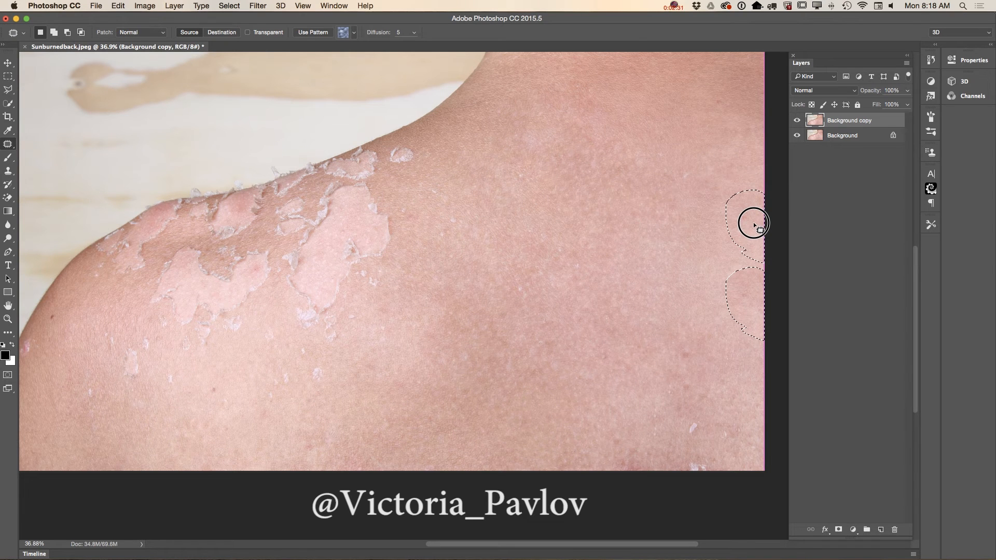
mouse_move(751, 221)
mouse_down()
mouse_move(644, 236)
mouse_move(704, 197)
mouse_move(649, 209)
mouse_move(759, 111)
mouse_move(658, 213)
mouse_move(333, 160)
mouse_move(282, 117)
mouse_move(589, 159)
mouse_move(728, 227)
mouse_move(756, 220)
mouse_move(746, 306)
mouse_move(762, 400)
mouse_move(748, 400)
mouse_move(757, 238)
mouse_move(758, 391)
mouse_move(738, 394)
mouse_move(735, 384)
mouse_move(756, 217)
mouse_up()
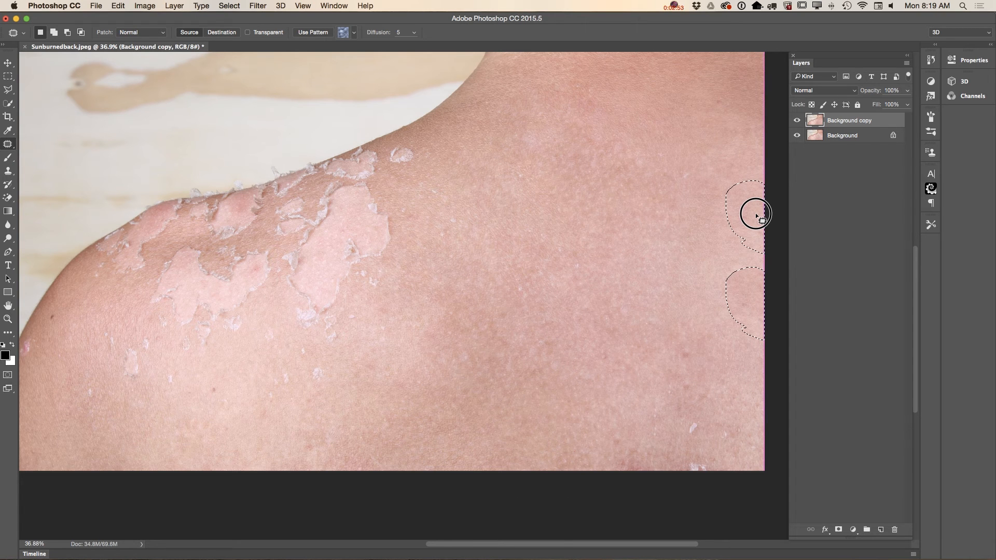
drag(756, 217, 752, 215)
key(ctrl+d)
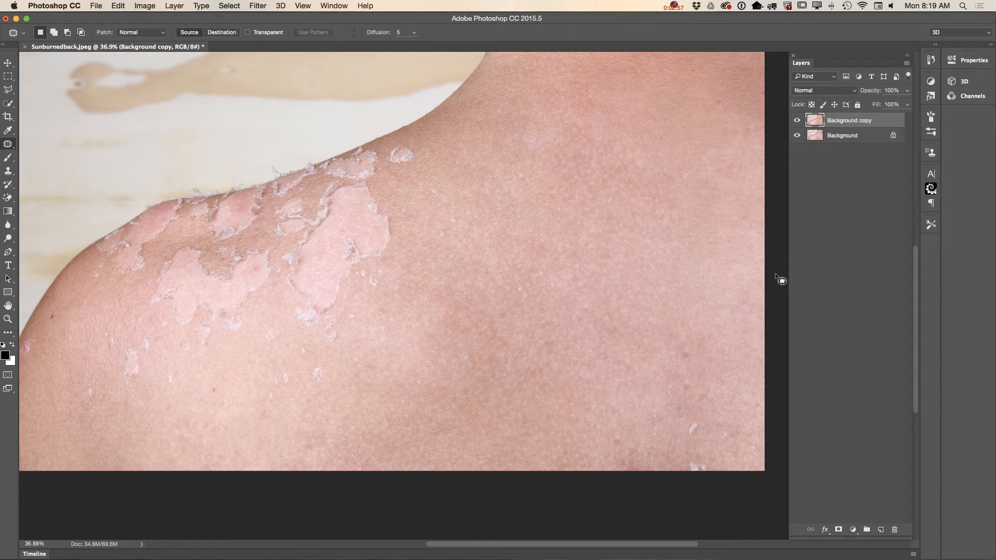
Patch the two small flakes near the photo's lower right corner with clean skin beside them.
mouse_move(696, 432)
mouse_down()
mouse_move(707, 418)
mouse_move(699, 406)
mouse_up()
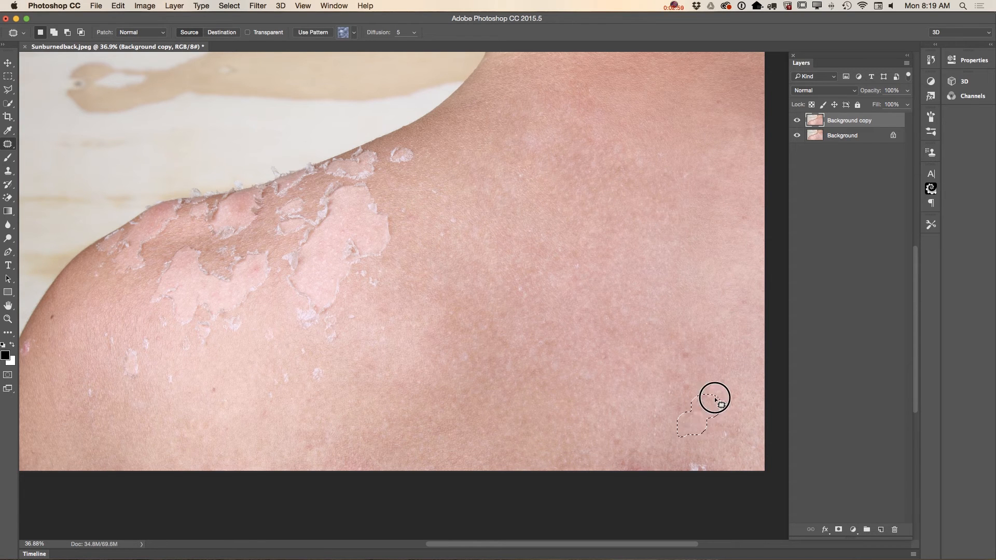
mouse_move(700, 452)
mouse_down()
mouse_move(696, 473)
mouse_move(643, 466)
mouse_up()
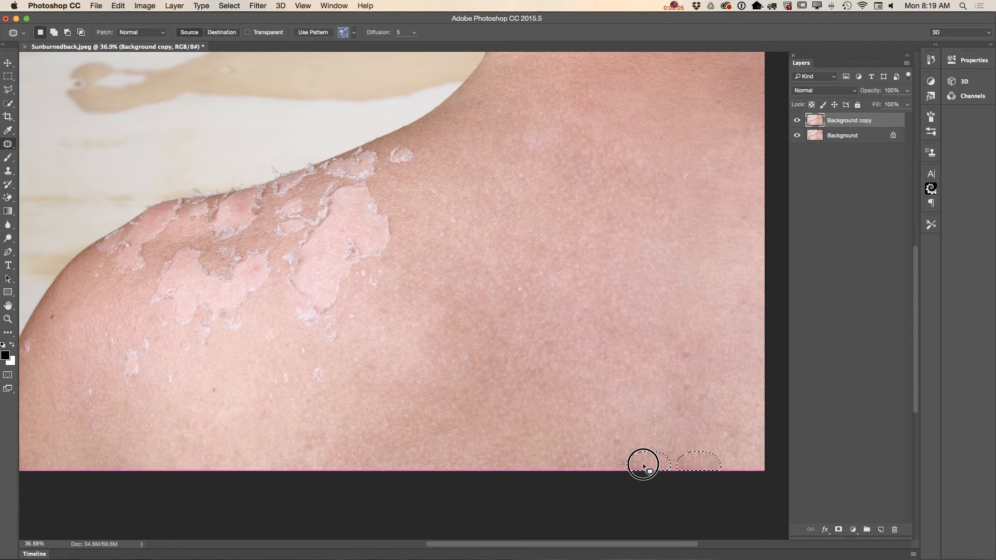
drag(643, 462, 643, 463)
click(704, 397)
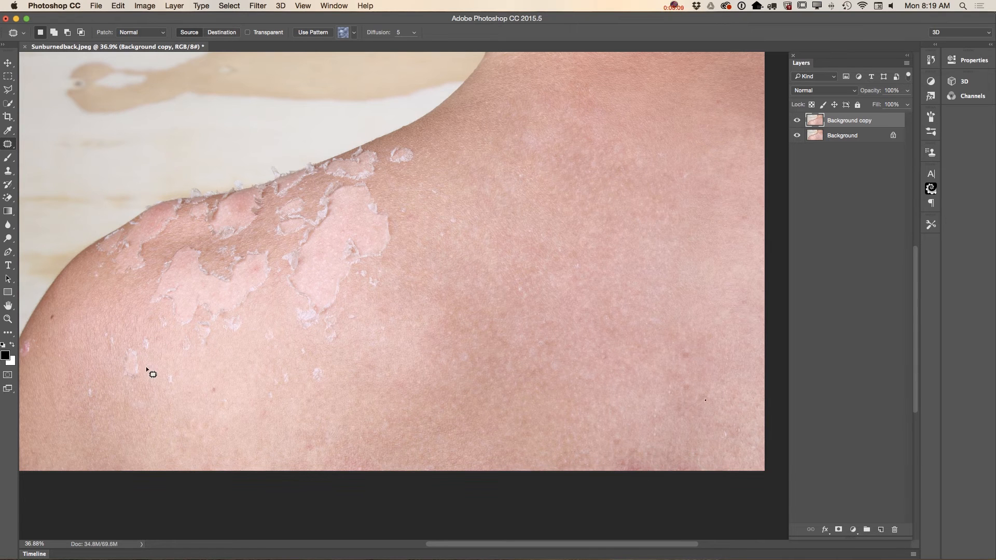
Patch the small flakes on the lower left of the back and the isolated spot at the shoulder line's upper end.
mouse_move(129, 388)
mouse_down()
mouse_move(145, 331)
mouse_move(151, 369)
mouse_up()
mouse_move(336, 389)
mouse_down()
mouse_move(290, 366)
mouse_move(334, 385)
mouse_up()
drag(322, 374, 339, 391)
click(368, 341)
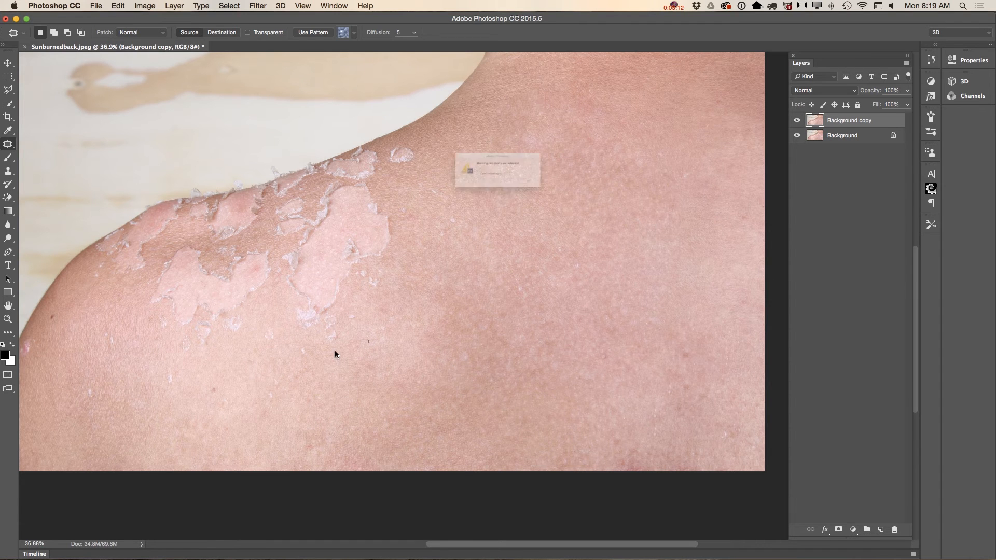
click(571, 199)
mouse_move(345, 338)
mouse_down()
mouse_move(318, 346)
mouse_move(332, 310)
mouse_move(348, 342)
mouse_up()
mouse_move(399, 178)
mouse_down()
mouse_move(389, 156)
mouse_move(456, 133)
mouse_up()
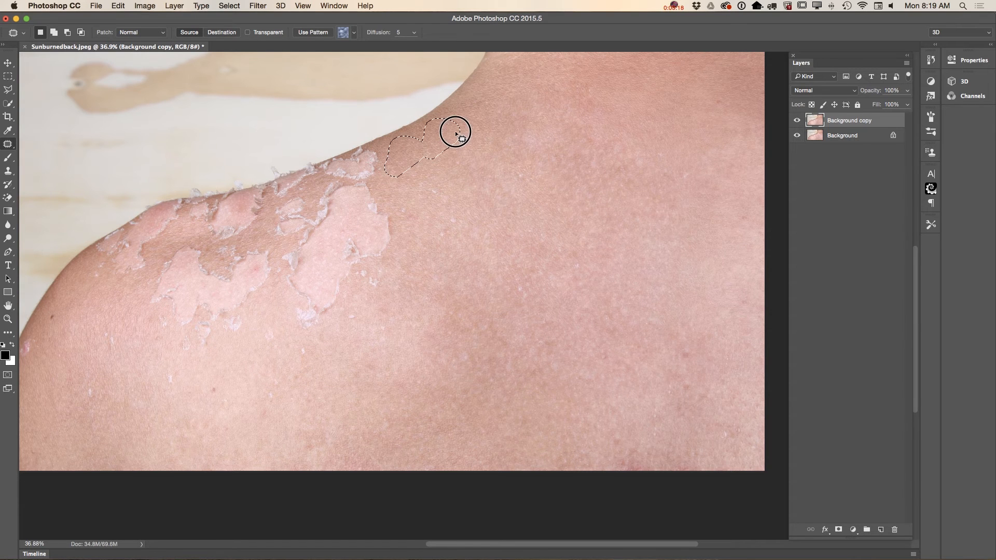
Patch the large peeling area on the left shoulder blade with clean skin from the surrounding back.
mouse_move(151, 316)
mouse_down()
mouse_move(153, 263)
mouse_move(211, 256)
mouse_move(218, 245)
mouse_move(266, 244)
mouse_move(276, 280)
mouse_up()
mouse_move(248, 325)
mouse_down()
mouse_move(200, 355)
mouse_move(151, 329)
mouse_move(149, 318)
mouse_up()
drag(242, 356, 486, 286)
drag(493, 241, 488, 244)
click(292, 378)
Patch the lower part of the peeling on the outer left shoulder and the small flakes around it.
mouse_move(148, 273)
mouse_down()
mouse_move(108, 277)
mouse_move(115, 254)
mouse_move(152, 244)
mouse_move(150, 270)
mouse_up()
drag(154, 256, 179, 292)
key(super+d)
mouse_move(86, 273)
mouse_down()
mouse_move(106, 276)
mouse_move(107, 321)
mouse_up()
mouse_move(113, 360)
mouse_down()
mouse_move(118, 329)
mouse_move(130, 344)
mouse_up()
drag(125, 335, 155, 329)
click(99, 397)
Patch the small peeling rings below the shoulder line and the large elongated peeling area next to them.
mouse_move(280, 242)
mouse_down()
mouse_move(277, 203)
mouse_move(310, 198)
mouse_move(310, 217)
mouse_move(295, 236)
mouse_move(288, 218)
mouse_move(265, 264)
mouse_move(421, 174)
mouse_move(425, 196)
mouse_up()
click(322, 241)
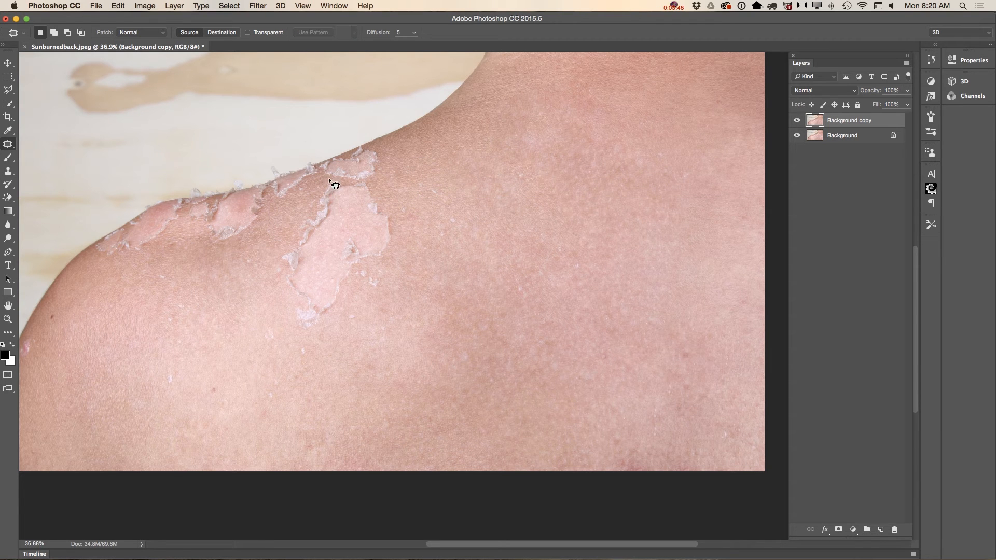
mouse_move(319, 171)
mouse_down()
mouse_move(372, 178)
mouse_move(396, 220)
mouse_move(380, 264)
mouse_move(329, 321)
mouse_move(284, 306)
mouse_move(277, 250)
mouse_up()
drag(300, 207, 302, 205)
drag(385, 238, 573, 223)
key(ctrl+d)
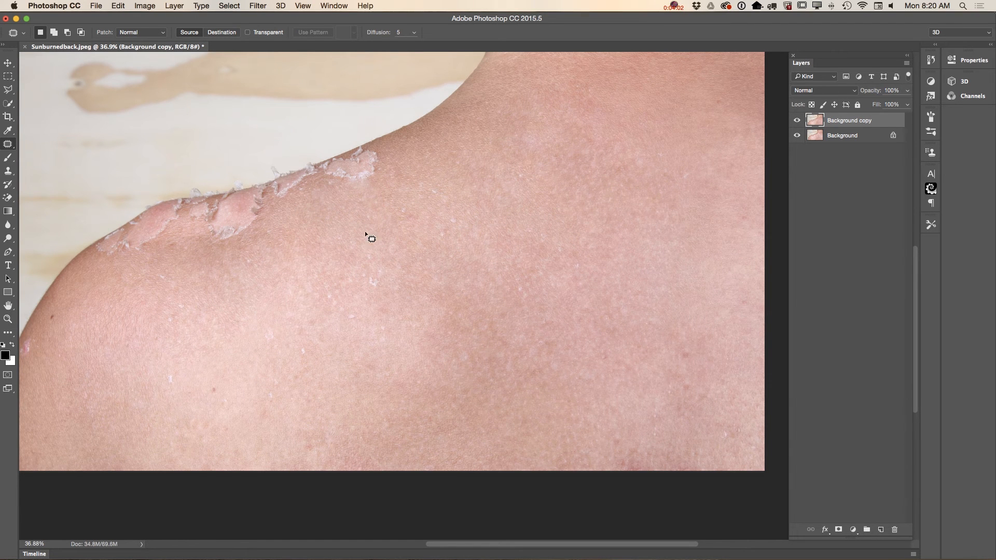
Patch the peeling area near the upper end of the shoulder line with clean skin beside and below it.
mouse_move(335, 181)
mouse_down()
mouse_move(362, 149)
mouse_move(392, 166)
mouse_move(382, 177)
mouse_move(456, 156)
mouse_up()
key(ctrl+d)
mouse_move(338, 177)
mouse_down()
mouse_move(368, 179)
mouse_move(325, 244)
mouse_up()
click(245, 243)
click(575, 197)
Patch the pink peeling areas just under the shoulder ridge with clean skin from lower on the shoulder.
mouse_move(224, 246)
mouse_down()
mouse_move(199, 227)
mouse_move(263, 235)
mouse_move(241, 246)
mouse_up()
drag(262, 229, 283, 270)
key(super+d)
mouse_move(269, 233)
mouse_down()
mouse_move(247, 232)
mouse_move(277, 223)
mouse_move(300, 236)
mouse_up()
key(super+d)
mouse_move(121, 254)
mouse_down()
mouse_move(118, 235)
mouse_move(136, 222)
mouse_move(209, 200)
mouse_move(179, 257)
mouse_move(201, 319)
mouse_move(196, 303)
mouse_move(209, 297)
mouse_up()
key(super+d)
Patch the remaining peeling skin and uneven tone on the outer part of the shoulder ridge.
mouse_move(166, 256)
mouse_down()
mouse_move(154, 244)
mouse_move(162, 255)
mouse_up()
mouse_move(160, 252)
mouse_down()
mouse_move(173, 270)
mouse_move(146, 256)
mouse_move(173, 285)
mouse_up()
key(super+d)
key(super+d)
mouse_move(231, 230)
mouse_down()
mouse_move(204, 216)
mouse_move(211, 201)
mouse_move(271, 193)
mouse_move(260, 224)
mouse_move(261, 211)
mouse_move(333, 235)
mouse_up()
key(super+d)
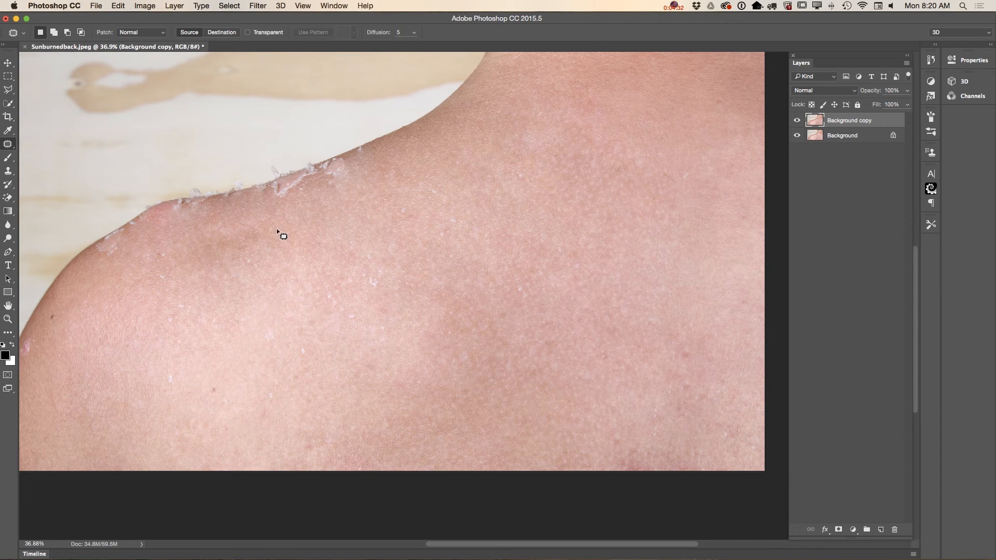
Patch the flaky skin just inside the middle of the shoulder line.
mouse_move(306, 199)
mouse_down()
mouse_move(272, 201)
mouse_move(270, 191)
mouse_move(337, 158)
mouse_move(368, 164)
mouse_move(357, 190)
mouse_move(384, 227)
mouse_up()
mouse_move(331, 202)
mouse_down()
mouse_move(284, 204)
mouse_move(319, 200)
mouse_move(358, 223)
mouse_move(313, 207)
mouse_move(335, 195)
mouse_move(349, 202)
mouse_move(341, 193)
mouse_up()
key(super+d)
key(super+d)
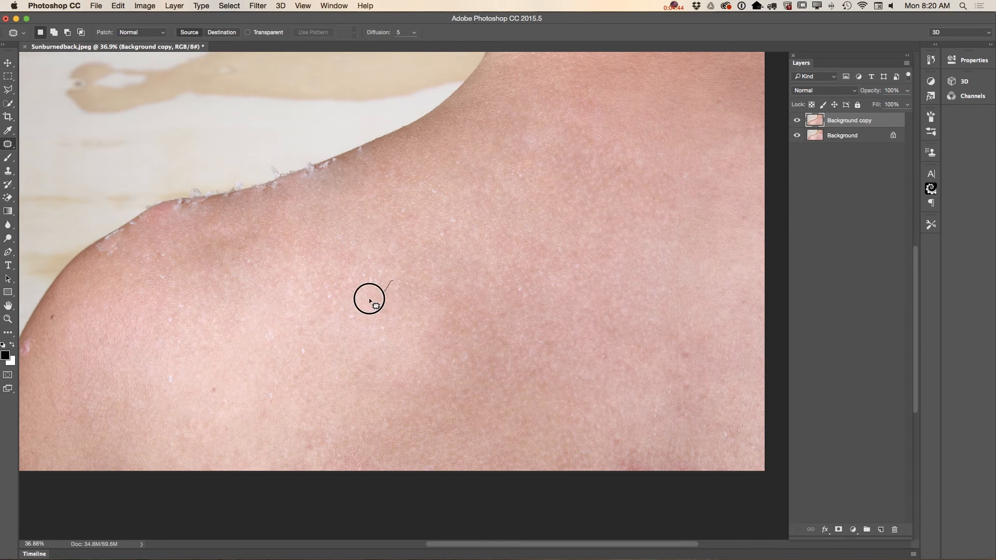
Patch the last flakes near the outer shoulder edge and the uneven skin beneath the ridge.
mouse_move(114, 258)
mouse_down()
mouse_move(93, 251)
mouse_move(95, 240)
mouse_move(135, 238)
mouse_move(125, 283)
mouse_move(96, 278)
mouse_up()
key(cmd+d)
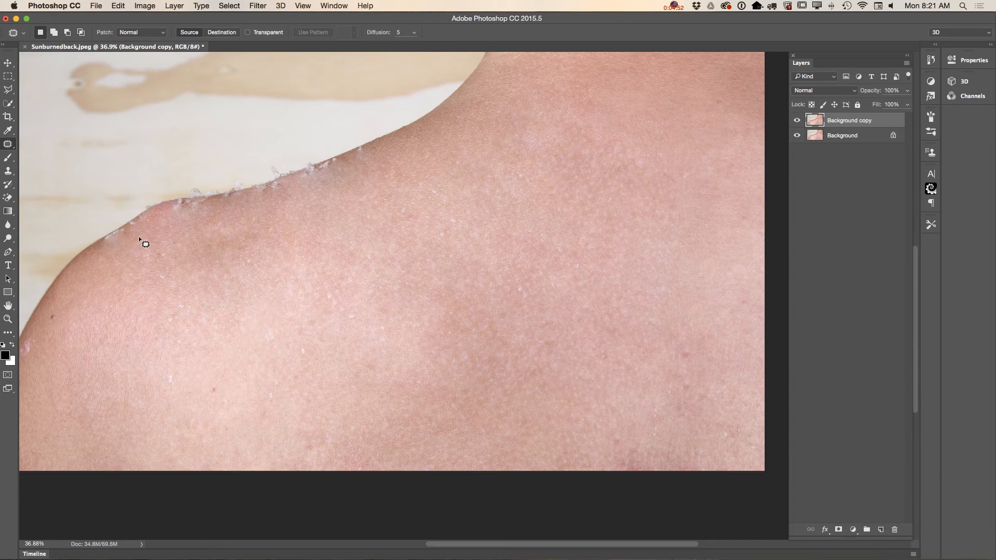
mouse_move(129, 225)
mouse_down()
mouse_move(143, 215)
mouse_move(150, 240)
mouse_move(157, 221)
mouse_up()
key(super+d)
mouse_move(171, 283)
mouse_down()
mouse_move(151, 254)
mouse_move(193, 290)
mouse_move(245, 231)
mouse_up()
key(super+d)
mouse_move(191, 256)
mouse_down()
mouse_move(244, 253)
mouse_move(241, 282)
mouse_up()
key(super+d)
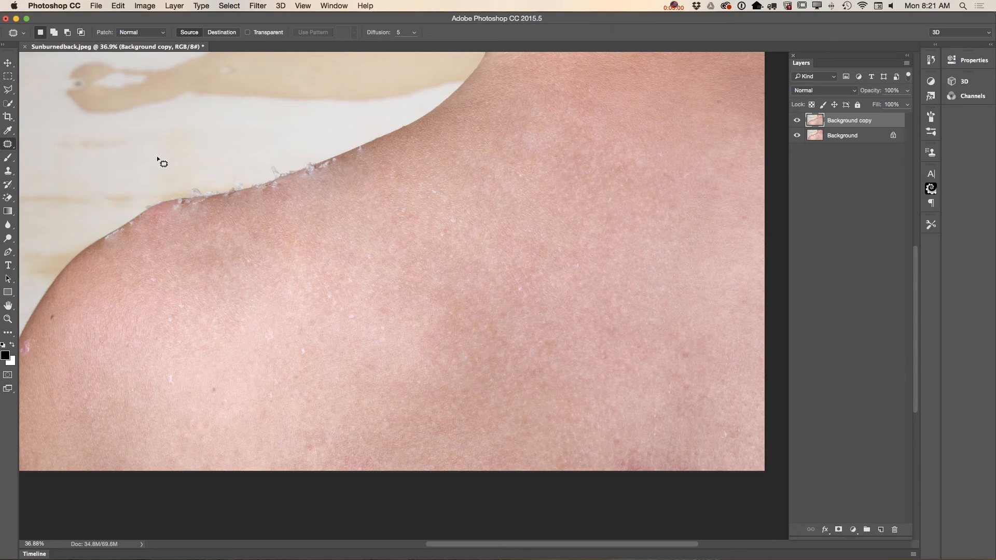
Switch to the Spot Healing Brush and set its size to 18 px.
right_click(8, 145)
click(52, 143)
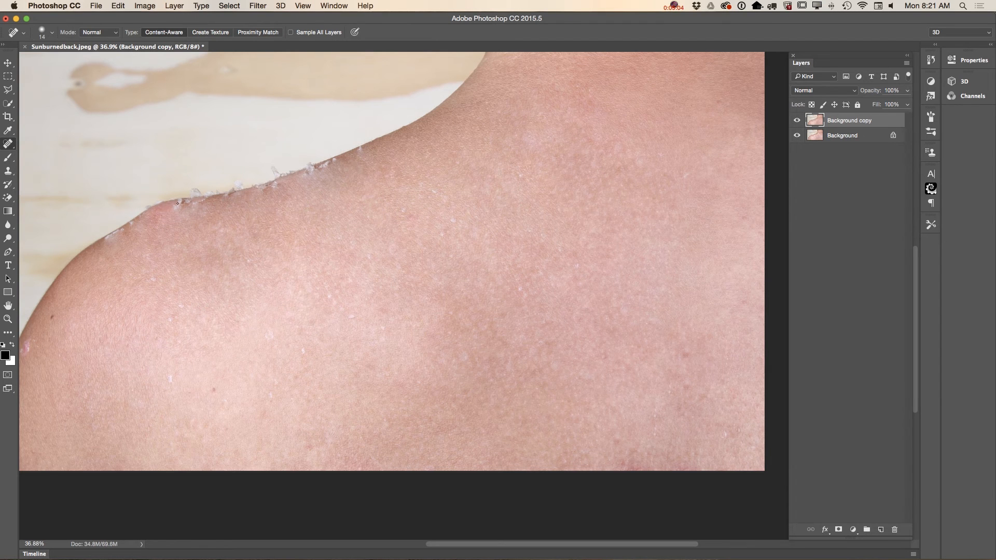
right_click(255, 256)
drag(286, 268, 288, 268)
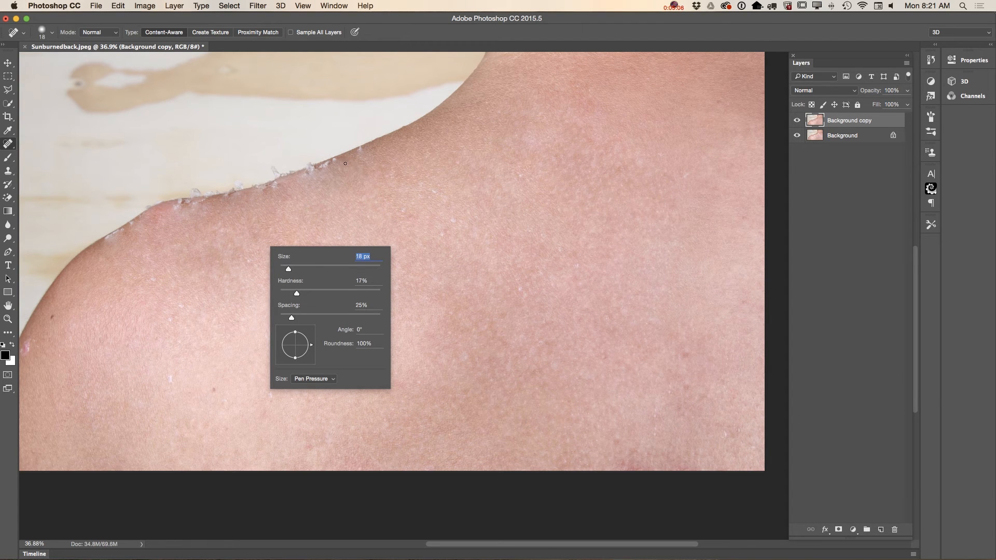
key(Return)
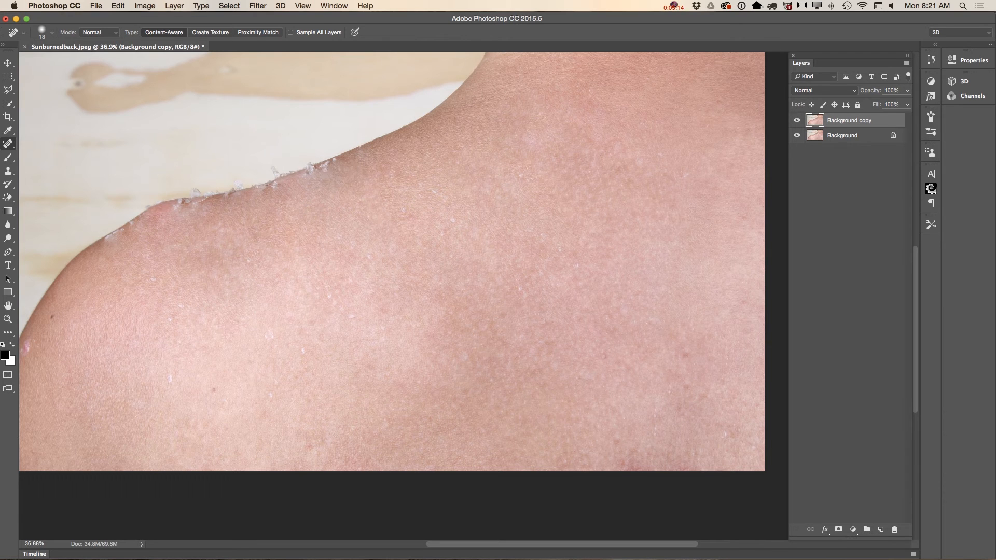
Heal the loose flakes along the shoulder's upper edge, and toggle the Background copy layer off and on to compare.
mouse_move(329, 163)
mouse_down()
mouse_move(317, 168)
mouse_move(330, 161)
mouse_up()
drag(318, 168, 327, 163)
mouse_move(181, 203)
mouse_down()
mouse_move(174, 213)
mouse_move(177, 203)
mouse_move(176, 213)
mouse_move(198, 203)
mouse_up()
mouse_move(134, 222)
mouse_down()
mouse_move(104, 233)
mouse_move(115, 237)
mouse_up()
drag(151, 203, 146, 208)
drag(203, 192, 235, 184)
drag(147, 216, 141, 218)
mouse_move(273, 174)
mouse_down()
mouse_move(278, 167)
mouse_move(277, 184)
mouse_move(281, 173)
mouse_up()
mouse_move(295, 170)
mouse_down()
mouse_move(277, 177)
mouse_move(317, 168)
mouse_move(229, 190)
mouse_move(241, 190)
mouse_up()
drag(241, 188, 227, 191)
mouse_move(211, 192)
mouse_down()
mouse_move(198, 195)
mouse_move(223, 195)
mouse_move(209, 196)
mouse_up()
mouse_move(254, 195)
mouse_down()
mouse_move(262, 187)
mouse_move(248, 194)
mouse_up()
drag(317, 169, 304, 173)
click(797, 121)
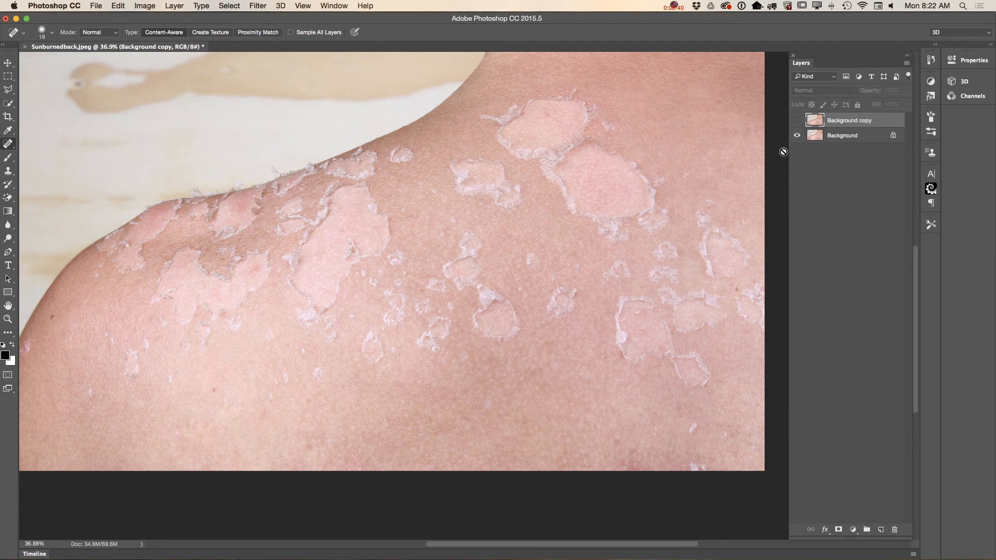
click(796, 122)
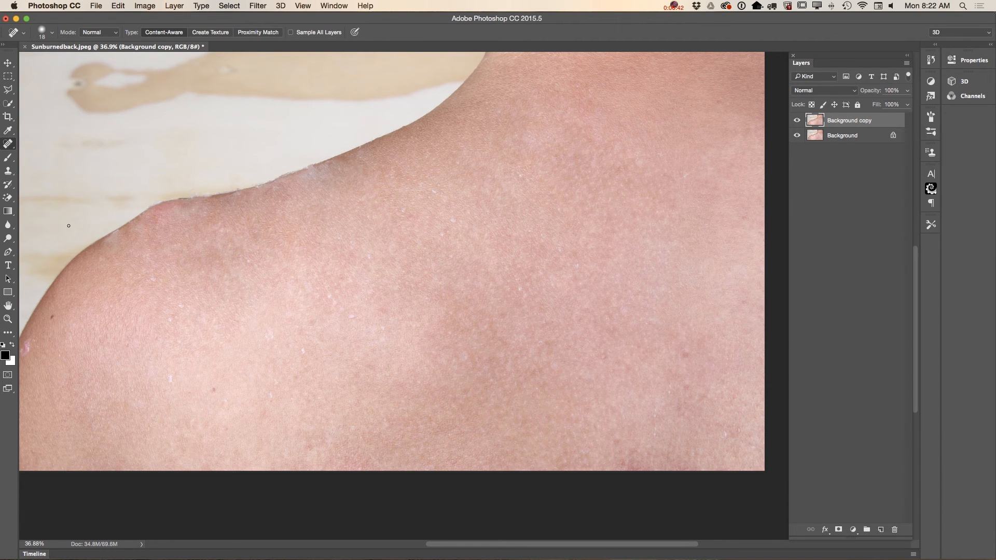
Heal the pink mark at the arm's outer edge and patch the skin beside the outer shoulder edge.
mouse_move(29, 343)
mouse_down()
mouse_move(26, 354)
mouse_move(30, 340)
mouse_up()
drag(111, 246, 123, 233)
click(10, 321)
drag(120, 231, 133, 244)
drag(15, 141, 48, 162)
mouse_move(120, 261)
mouse_down()
mouse_move(102, 249)
mouse_move(143, 232)
mouse_move(79, 275)
mouse_up()
key(super+d)
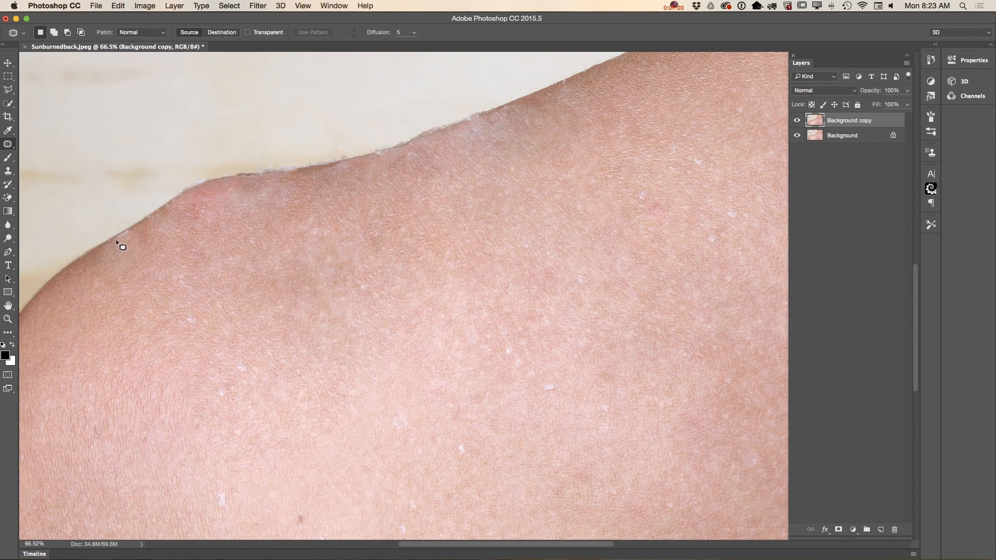
Heal the leftover flakes and rough spots along the shoulder edge with the Spot Healing Brush, and hide Background copy to compare.
drag(8, 143, 54, 143)
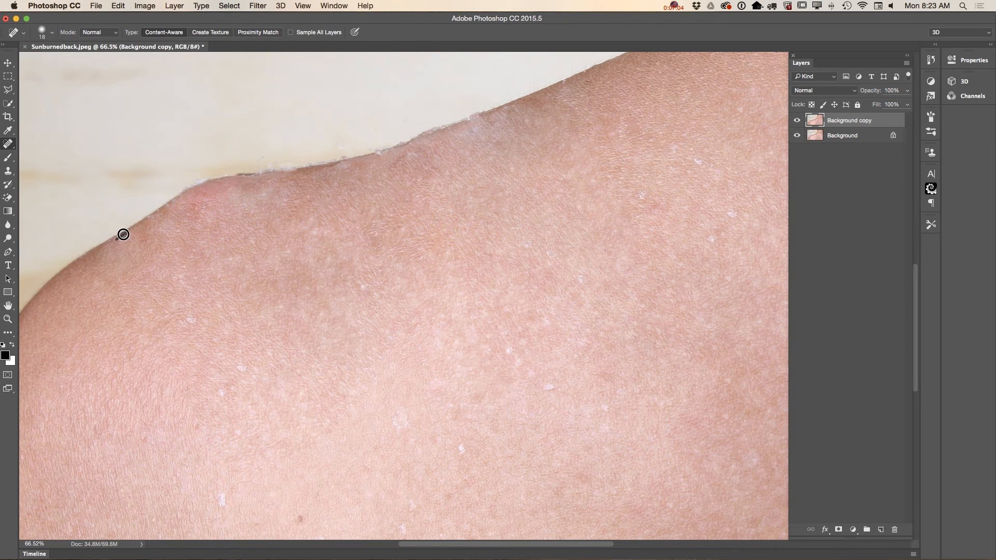
drag(125, 234, 111, 242)
drag(150, 217, 197, 183)
mouse_move(204, 181)
mouse_down()
mouse_move(224, 176)
mouse_move(192, 208)
mouse_move(208, 204)
mouse_move(192, 232)
mouse_move(185, 210)
mouse_move(161, 239)
mouse_move(170, 206)
mouse_up()
drag(188, 313, 196, 320)
drag(145, 283, 178, 276)
drag(244, 377, 248, 358)
mouse_move(262, 167)
mouse_down()
mouse_move(292, 167)
mouse_move(256, 171)
mouse_up()
mouse_move(343, 155)
mouse_down()
mouse_move(375, 156)
mouse_move(399, 145)
mouse_move(408, 117)
mouse_move(428, 131)
mouse_move(442, 124)
mouse_move(415, 135)
mouse_move(481, 110)
mouse_move(467, 132)
mouse_up()
drag(285, 163, 226, 177)
click(797, 121)
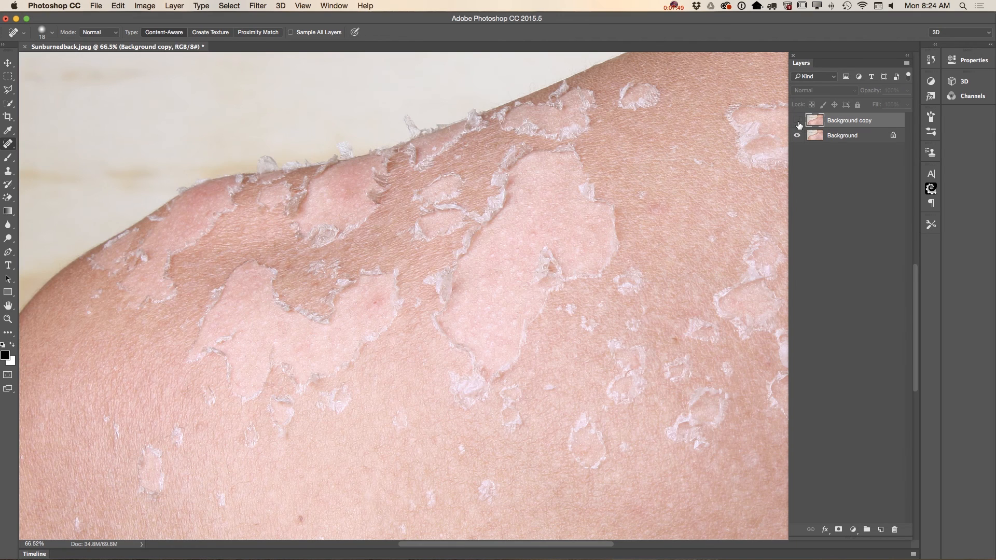
Show the Background copy layer again and heal the remaining rough flakes along the shoulder's upper edge.
click(797, 121)
click(796, 120)
click(796, 120)
mouse_move(258, 201)
mouse_down()
mouse_move(278, 184)
mouse_move(271, 207)
mouse_move(291, 190)
mouse_move(242, 207)
mouse_move(228, 194)
mouse_move(244, 190)
mouse_up()
mouse_move(262, 169)
mouse_down()
mouse_move(280, 167)
mouse_move(258, 156)
mouse_up()
drag(336, 161, 350, 156)
mouse_move(447, 126)
mouse_down()
mouse_move(435, 129)
mouse_move(480, 111)
mouse_up()
mouse_move(175, 212)
mouse_down()
mouse_move(167, 207)
mouse_move(193, 184)
mouse_up()
drag(311, 244, 314, 231)
Set the Spot Healing Brush size to 45 px and heal the blemishes and specks across the shoulder blade and upper back.
right_click(386, 246)
drag(418, 270, 358, 291)
drag(410, 424, 403, 415)
click(465, 449)
drag(550, 385, 546, 392)
drag(226, 491, 216, 507)
click(301, 516)
drag(399, 531, 407, 519)
drag(222, 384, 215, 405)
drag(258, 363, 237, 393)
drag(229, 449, 242, 418)
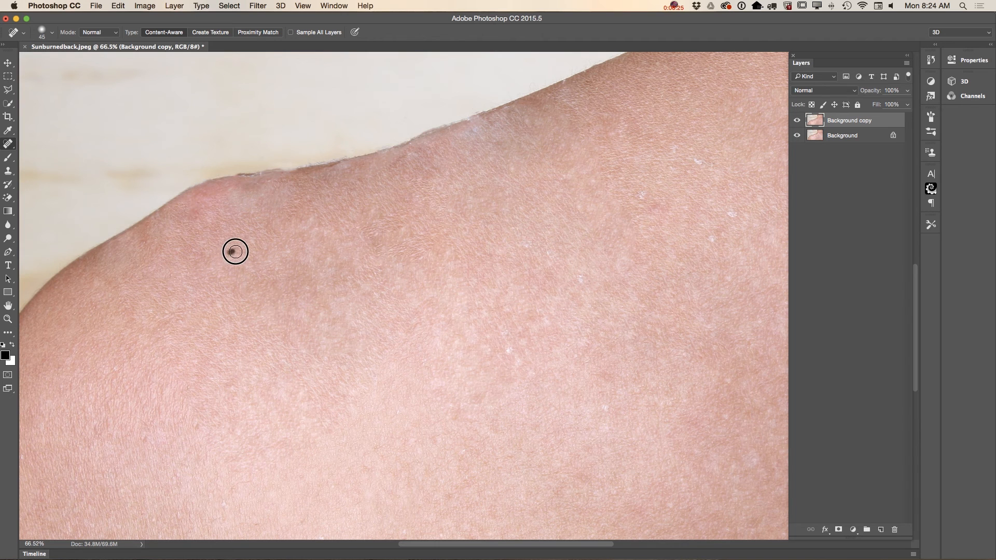
Heal the reddish patch on the shoulder bump and the uneven skin along the shoulder's upper edge.
mouse_move(197, 215)
mouse_down()
mouse_move(205, 226)
mouse_move(203, 194)
mouse_move(254, 204)
mouse_move(248, 187)
mouse_move(267, 183)
mouse_up()
drag(102, 277, 94, 285)
drag(309, 220, 306, 225)
mouse_move(344, 171)
mouse_down()
mouse_move(401, 161)
mouse_move(416, 151)
mouse_move(409, 142)
mouse_move(378, 175)
mouse_up()
drag(352, 169, 356, 167)
mouse_move(358, 184)
mouse_down()
mouse_move(350, 187)
mouse_move(369, 214)
mouse_up()
mouse_move(476, 129)
mouse_down()
mouse_move(495, 118)
mouse_move(476, 128)
mouse_move(480, 121)
mouse_up()
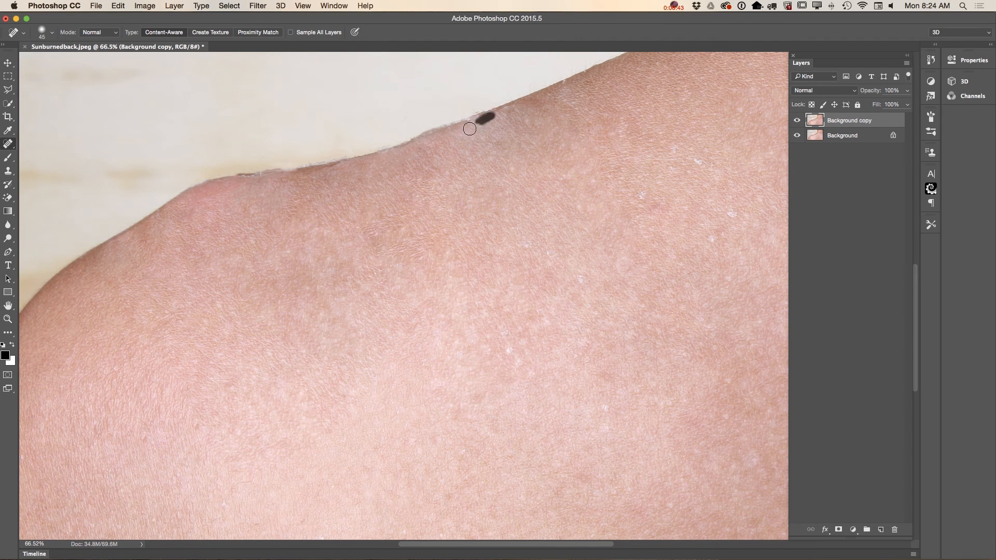
Heal the white specks scattered over the upper back and one more spot beside the shoulder bump.
click(564, 84)
click(697, 161)
click(728, 217)
drag(586, 274, 571, 285)
drag(519, 337, 506, 347)
mouse_move(293, 181)
mouse_down()
mouse_move(267, 197)
mouse_move(251, 192)
mouse_move(271, 184)
mouse_up()
Patch the discolored skin just below the shoulder's upper edge with the Patch tool.
right_click(7, 144)
click(106, 164)
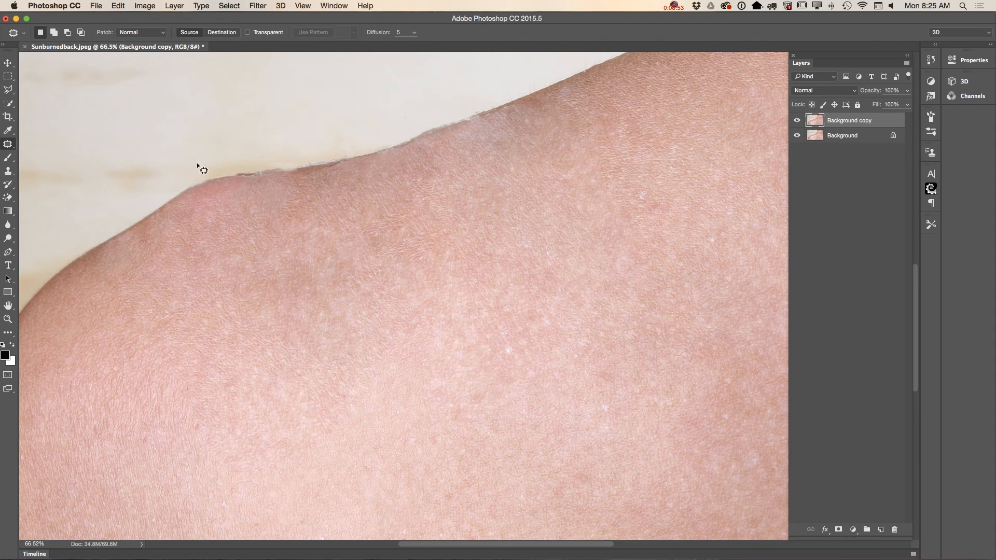
mouse_move(300, 206)
mouse_down()
mouse_move(258, 211)
mouse_move(284, 214)
mouse_up()
key(super+d)
drag(282, 213, 271, 225)
key(super+d)
Duplicate the Background copy layer and activate the Clone Stamp tool.
drag(875, 123, 880, 530)
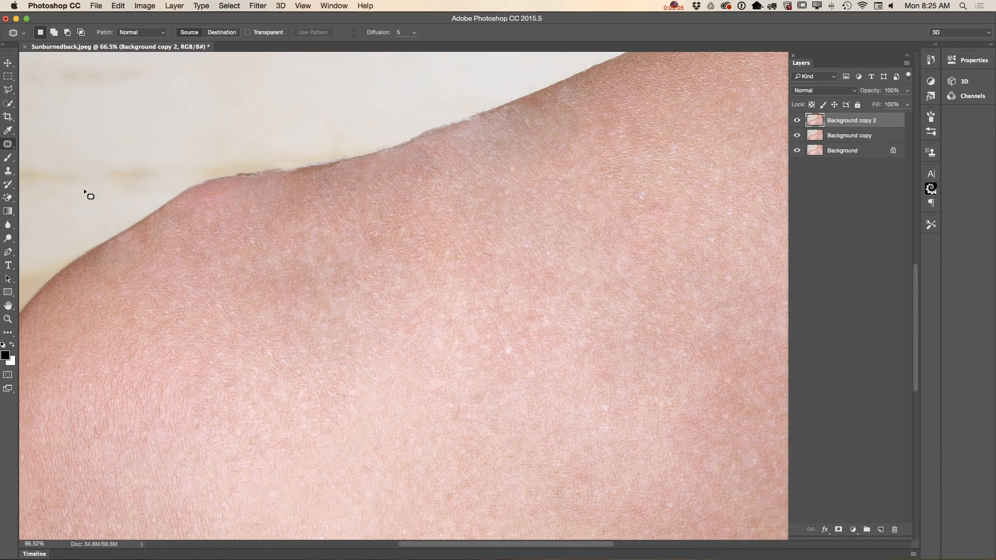
click(8, 171)
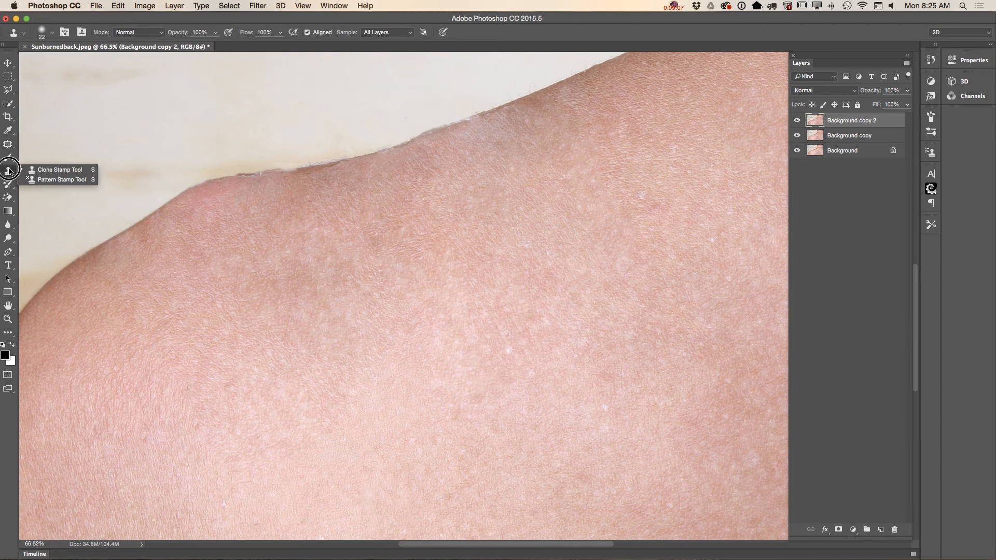
click(41, 166)
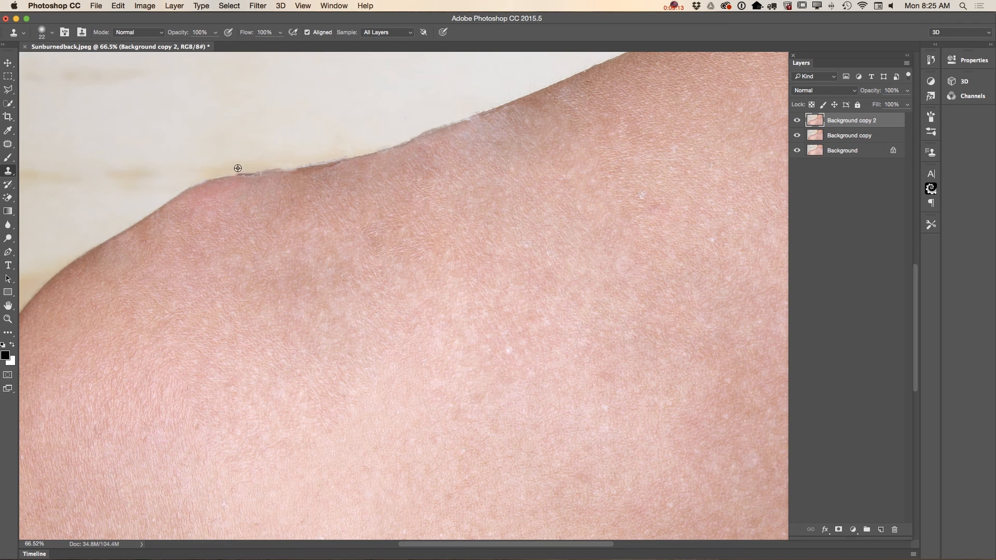
mouse_move(245, 170)
mouse_down()
mouse_move(236, 170)
mouse_move(276, 167)
mouse_move(227, 173)
mouse_up()
click(117, 6)
click(130, 38)
Clone clean wall over the rough shoulder edge beside the bump, and patch the wall area just above it.
alt+click(225, 172)
mouse_move(228, 172)
mouse_down()
mouse_move(282, 166)
mouse_move(241, 173)
mouse_up()
click(8, 143)
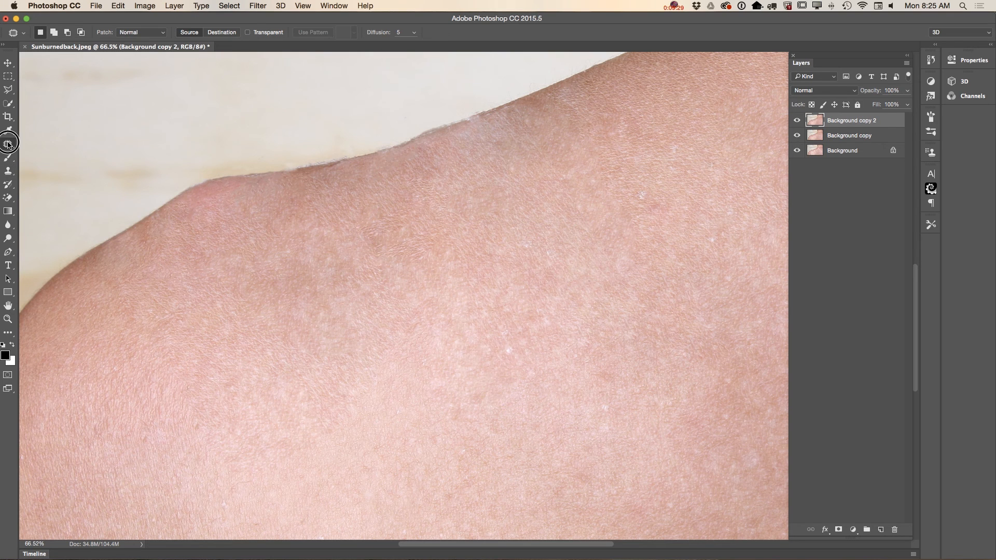
click(36, 161)
mouse_move(233, 169)
mouse_down()
mouse_move(257, 168)
mouse_move(223, 169)
mouse_move(257, 164)
mouse_up()
key(super+d)
key(super+d)
Smooth the middle stretch of the shoulder's upper edge with the Clone Stamp, sampling clean contour nearby.
click(8, 171)
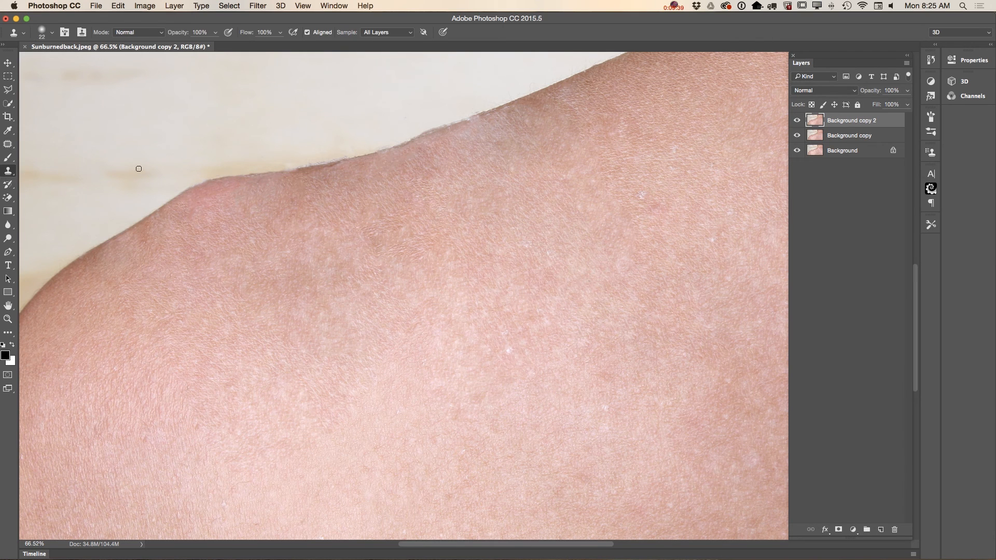
alt+click(289, 163)
click(306, 163)
drag(306, 162, 356, 154)
alt+click(306, 168)
alt+click(288, 170)
alt+click(300, 164)
mouse_move(283, 168)
mouse_down()
mouse_move(296, 167)
mouse_move(284, 168)
mouse_up()
alt+click(390, 140)
Clone clean contour over the remaining jagged flakes on the shoulder edge between the bump and the neck.
click(8, 319)
drag(289, 336, 229, 328)
drag(470, 304, 495, 326)
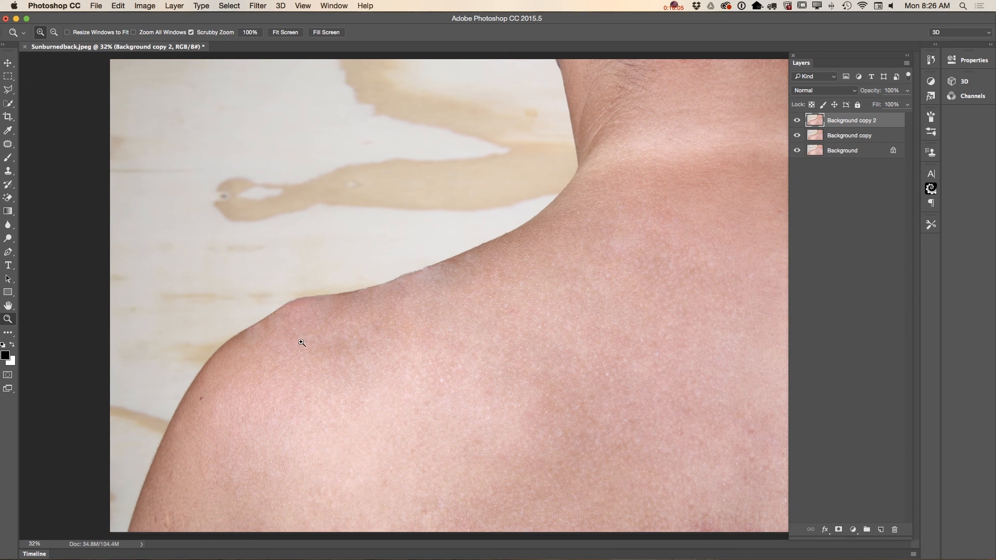
mouse_move(431, 276)
mouse_down()
mouse_move(453, 296)
mouse_move(456, 315)
mouse_move(434, 265)
mouse_up()
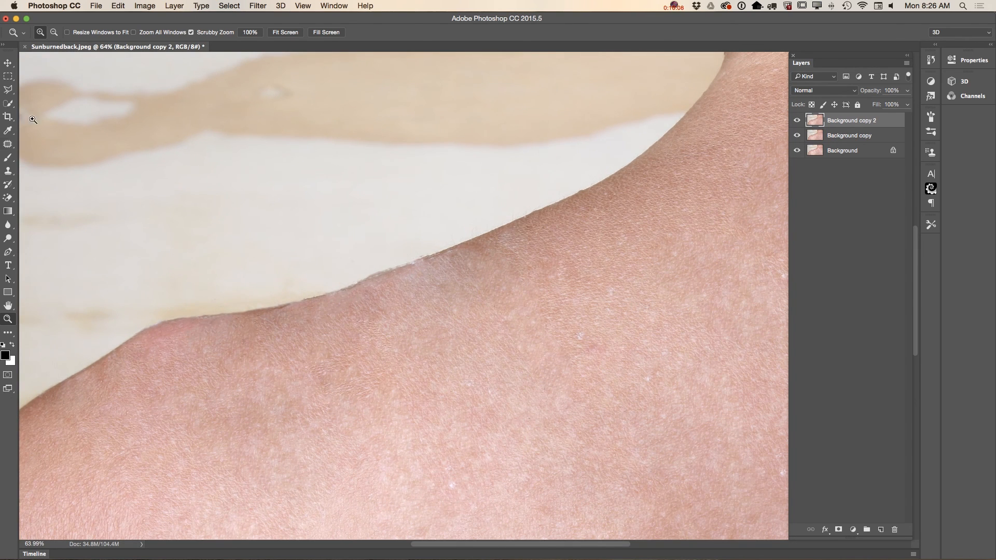
click(8, 171)
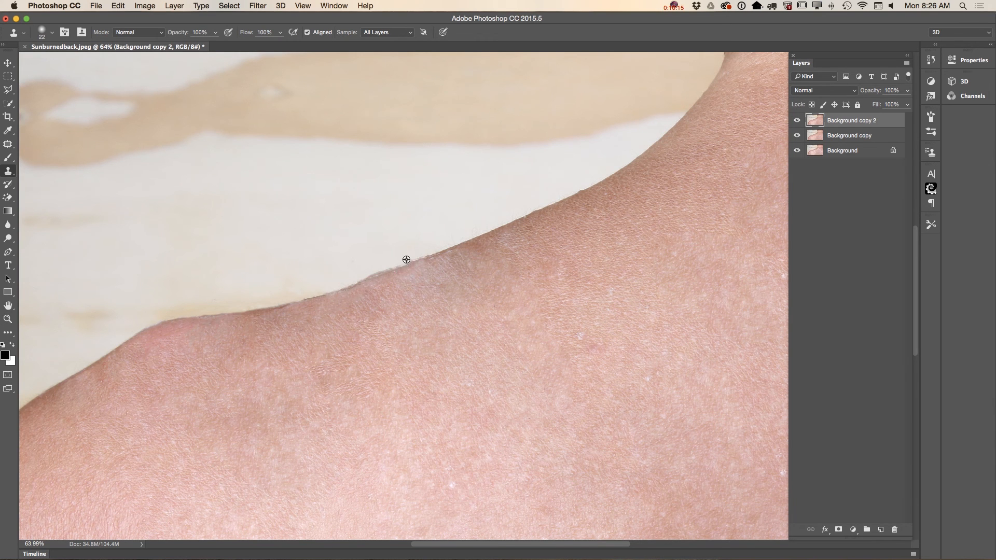
drag(411, 260, 395, 267)
mouse_move(410, 261)
mouse_down()
mouse_move(380, 269)
mouse_move(429, 252)
mouse_move(340, 286)
mouse_up()
alt+click(390, 264)
alt+click(383, 267)
drag(400, 262, 387, 269)
drag(339, 291, 324, 296)
alt+click(282, 308)
drag(299, 303, 308, 299)
alt+click(138, 333)
mouse_move(160, 325)
mouse_down()
mouse_move(149, 327)
mouse_move(162, 324)
mouse_up()
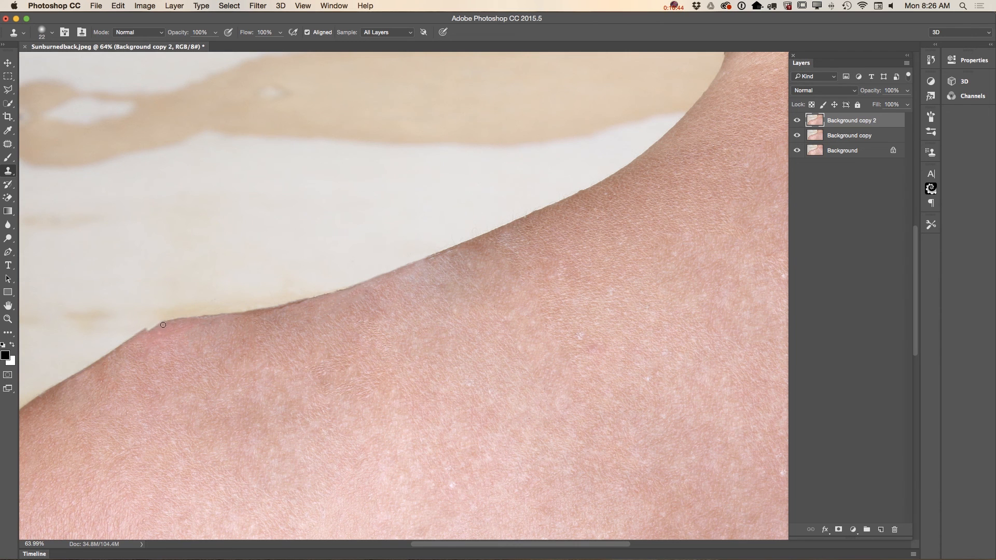
click(119, 6)
click(128, 37)
Hide both retouched copies to compare the whole image with the original, and show Background copy 2 again.
click(8, 319)
drag(350, 407, 293, 396)
click(495, 325)
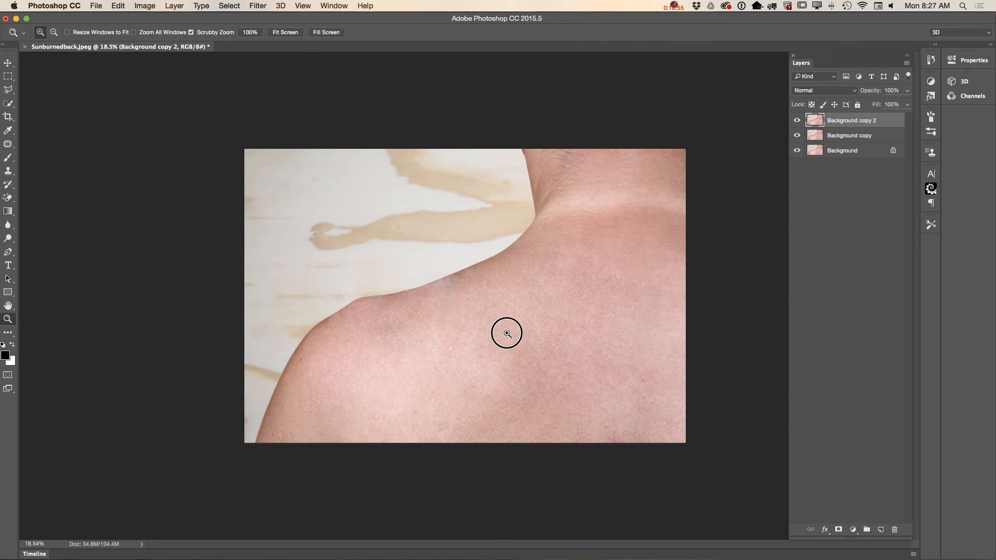
click(796, 136)
click(797, 121)
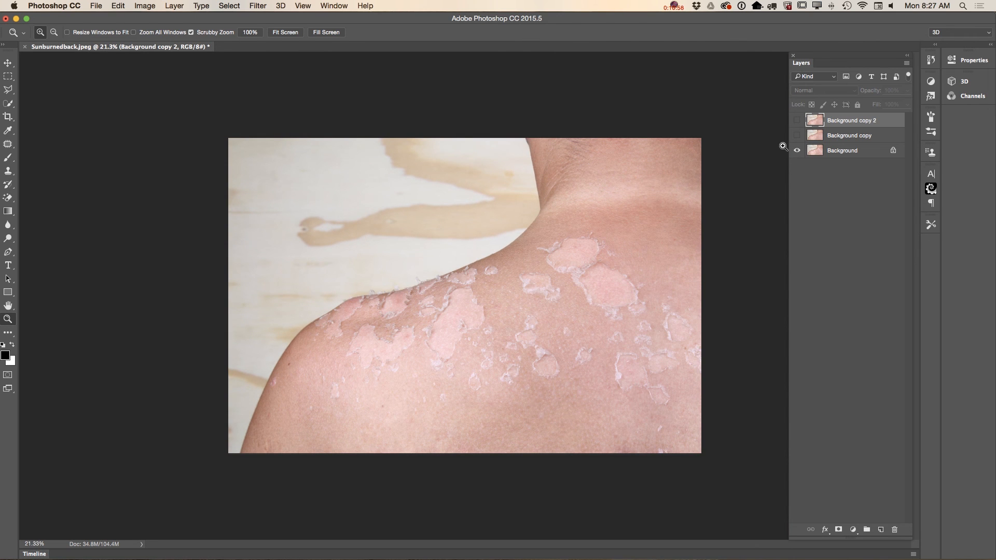
click(796, 120)
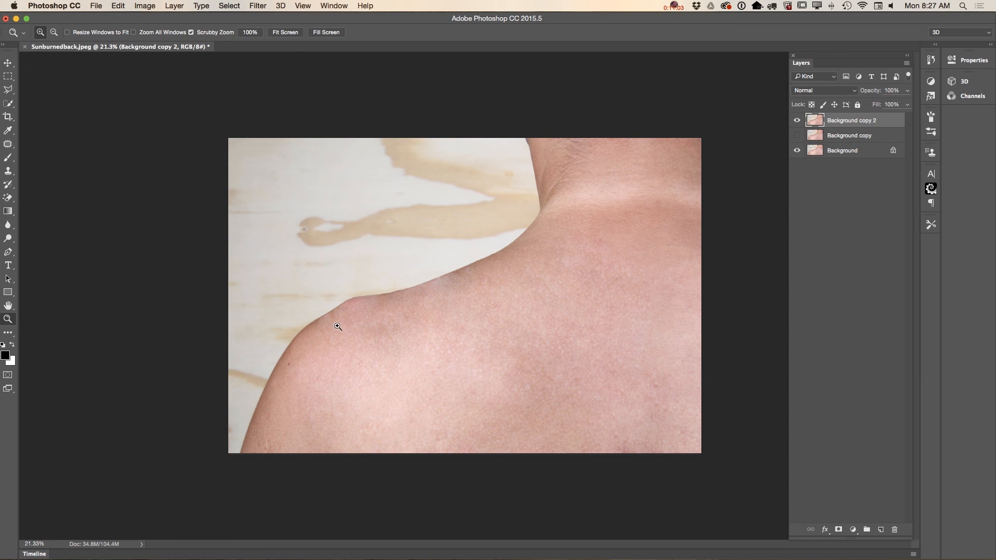
Patch the uneven skin beside the shoulder bump's outer edge with the Patch tool.
click(473, 305)
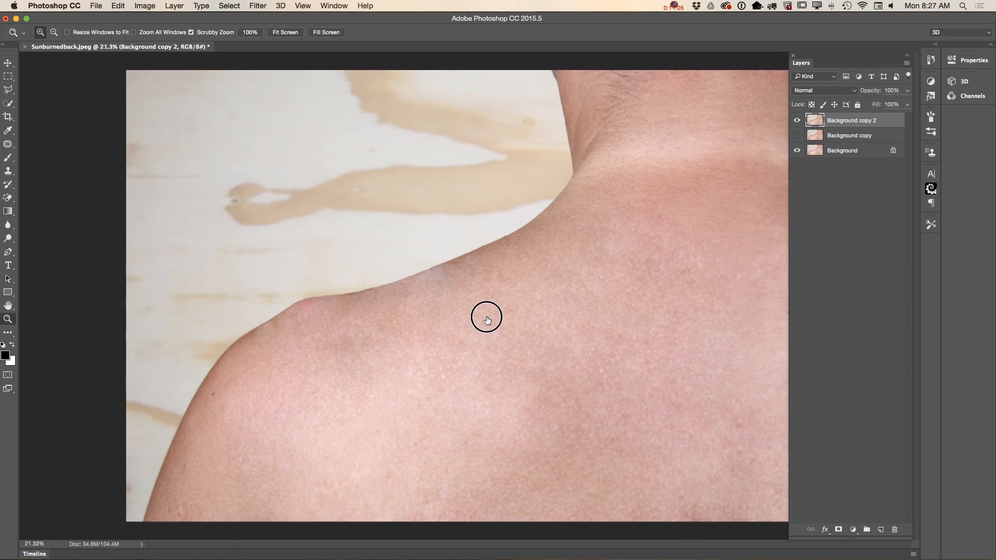
click(350, 324)
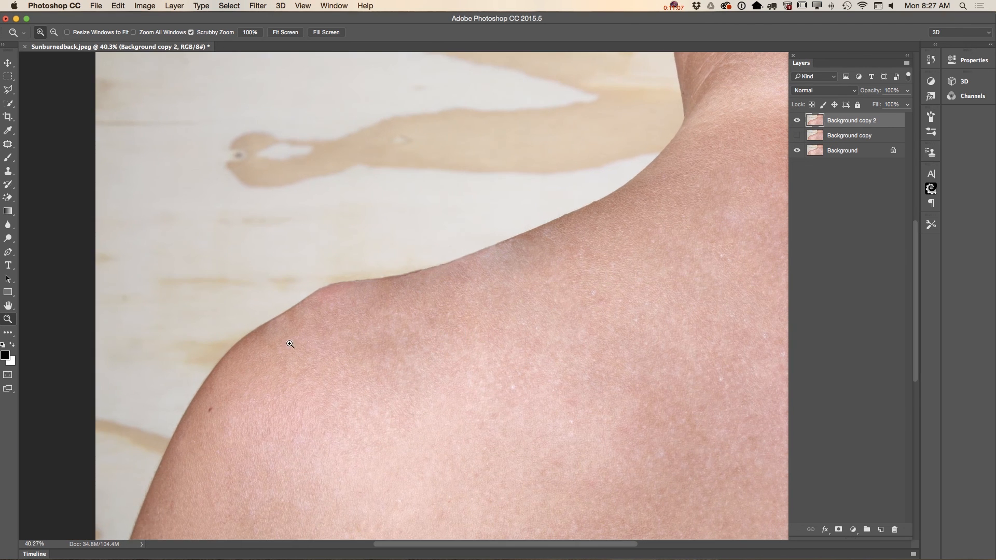
click(291, 324)
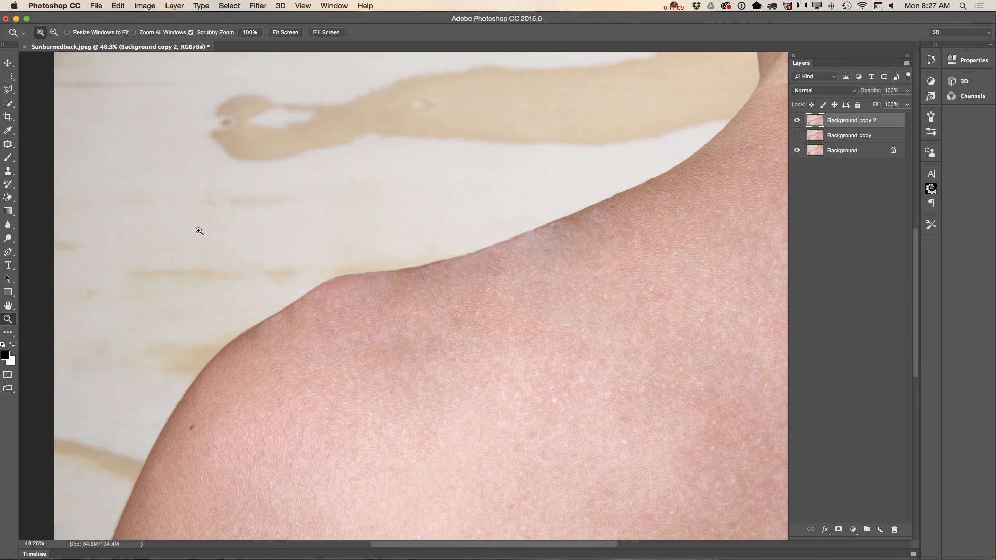
click(8, 144)
mouse_move(295, 330)
mouse_down()
mouse_move(277, 320)
mouse_move(293, 306)
mouse_move(303, 320)
mouse_move(320, 308)
mouse_move(280, 327)
mouse_move(314, 317)
mouse_move(308, 343)
mouse_move(309, 314)
mouse_up()
key(super+d)
key(super+d)
drag(307, 310, 329, 308)
key(super+d)
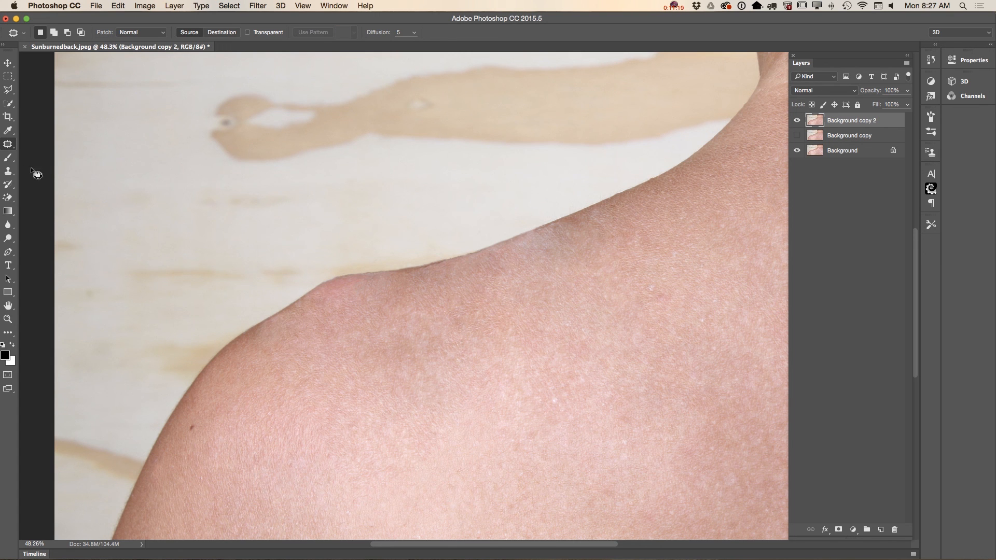
Heal the shoulder bump's outer slope and remove the mole on the upper arm with the Spot Healing Brush.
click(8, 145)
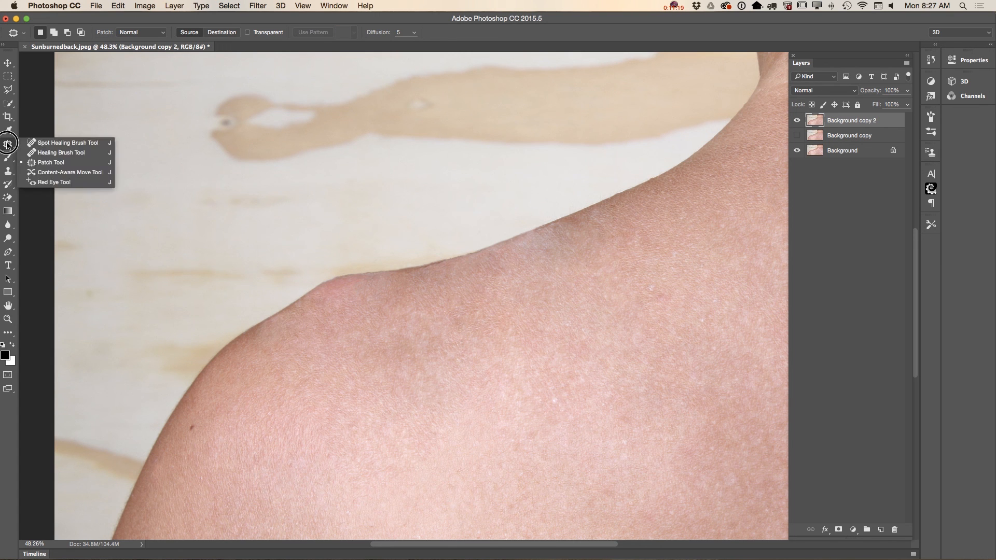
click(42, 139)
click(293, 336)
click(305, 312)
click(310, 301)
mouse_move(300, 313)
mouse_down()
mouse_move(307, 300)
mouse_move(316, 317)
mouse_up()
click(267, 325)
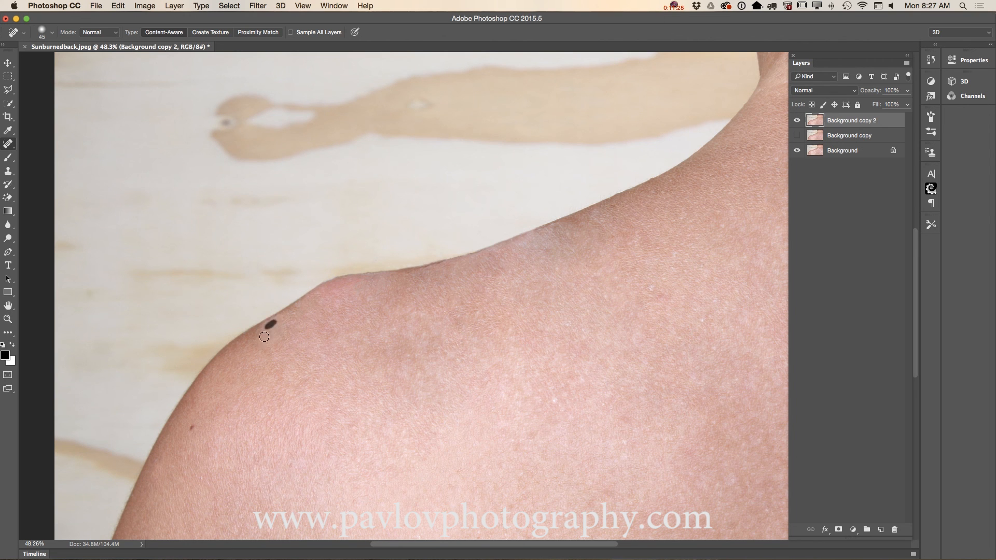
drag(192, 442, 195, 413)
drag(244, 351, 240, 344)
click(269, 326)
Heal the remaining spots along the shoulder line and the light specks on the upper back.
drag(451, 334, 463, 318)
click(493, 257)
click(579, 220)
drag(541, 246, 526, 248)
click(554, 236)
drag(672, 296, 662, 303)
drag(656, 286, 651, 292)
drag(557, 396, 545, 405)
drag(612, 437, 620, 441)
drag(708, 337, 696, 309)
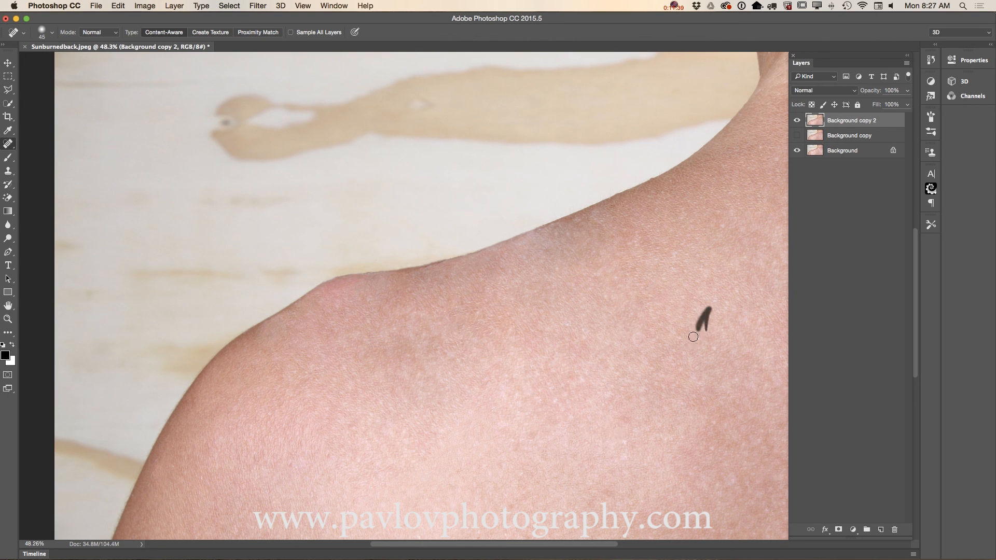
Delete the Background copy layer and toggle Background copy 2 off and on to compare with the original.
click(7, 319)
drag(460, 364, 407, 351)
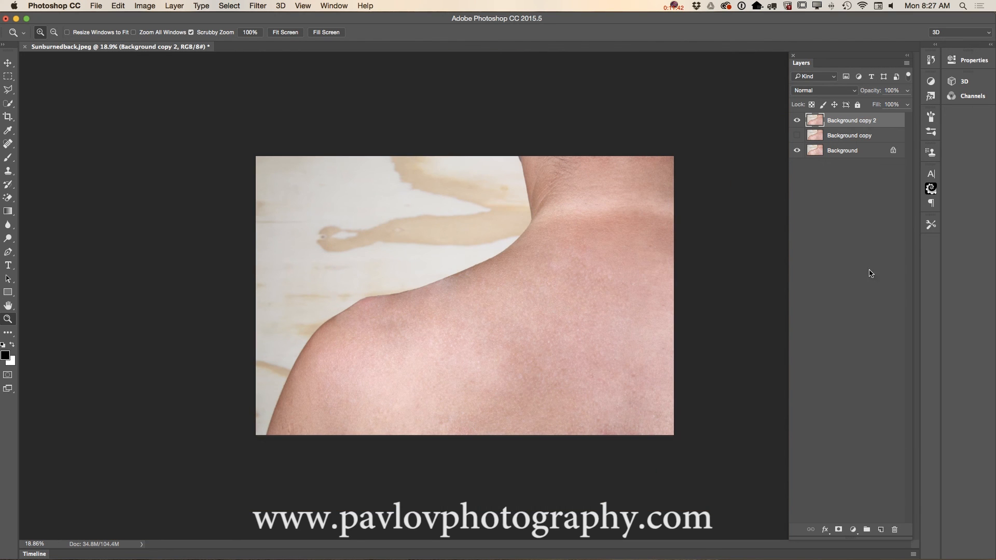
drag(880, 138, 894, 529)
click(799, 120)
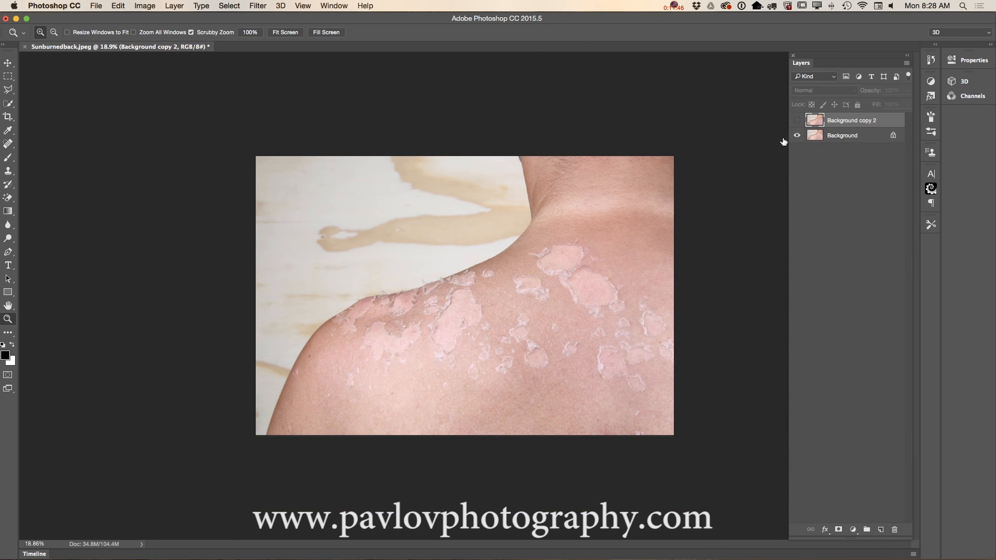
click(797, 120)
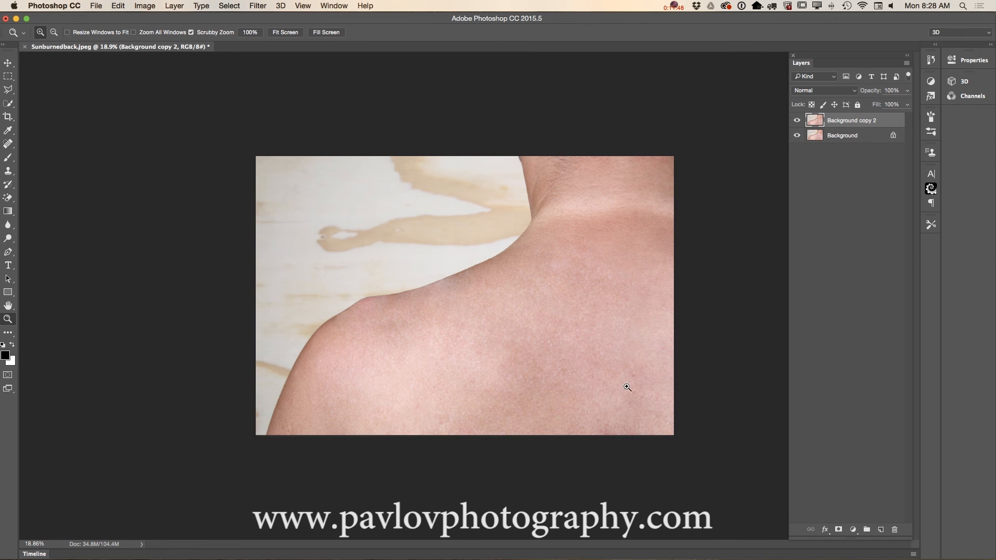
Patch the dull discolored area below the middle of the shoulder's upper edge.
mouse_move(638, 391)
mouse_down()
mouse_move(667, 402)
mouse_move(647, 400)
mouse_up()
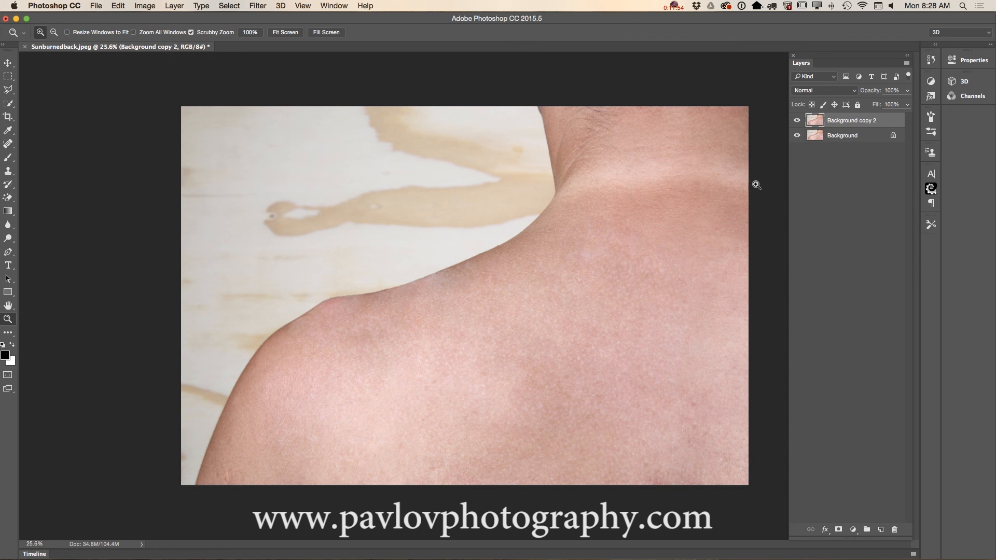
drag(454, 284, 489, 297)
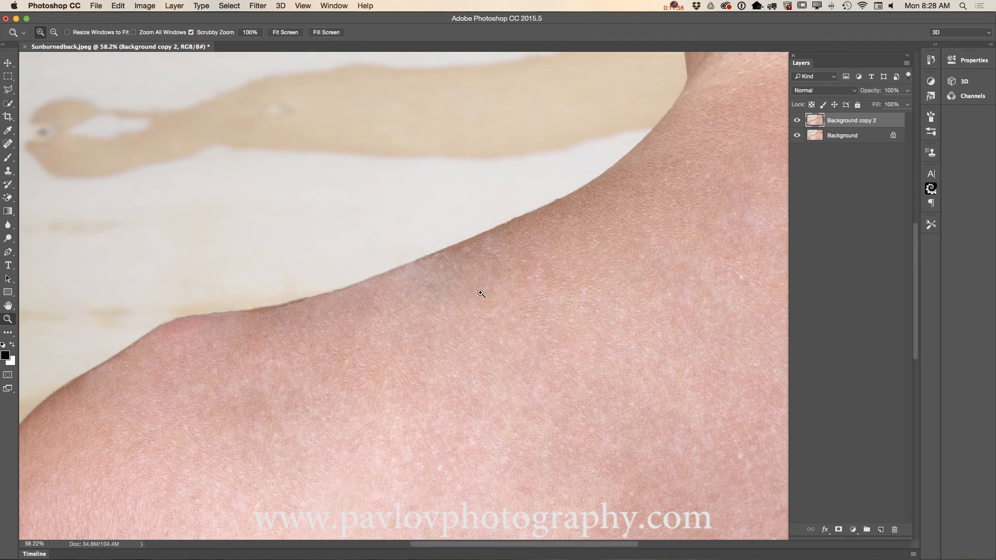
drag(8, 143, 46, 165)
mouse_move(415, 289)
mouse_down()
mouse_move(395, 277)
mouse_move(427, 263)
mouse_move(447, 277)
mouse_move(390, 292)
mouse_move(425, 276)
mouse_move(410, 296)
mouse_up()
key(ctrl+d)
drag(414, 288, 421, 299)
key(super+d)
Blend the patched area and the skin along the shoulder's upper edge with the Spot Healing Brush.
drag(10, 150, 46, 138)
drag(405, 279, 400, 274)
click(422, 291)
click(435, 304)
click(415, 287)
click(422, 264)
click(436, 258)
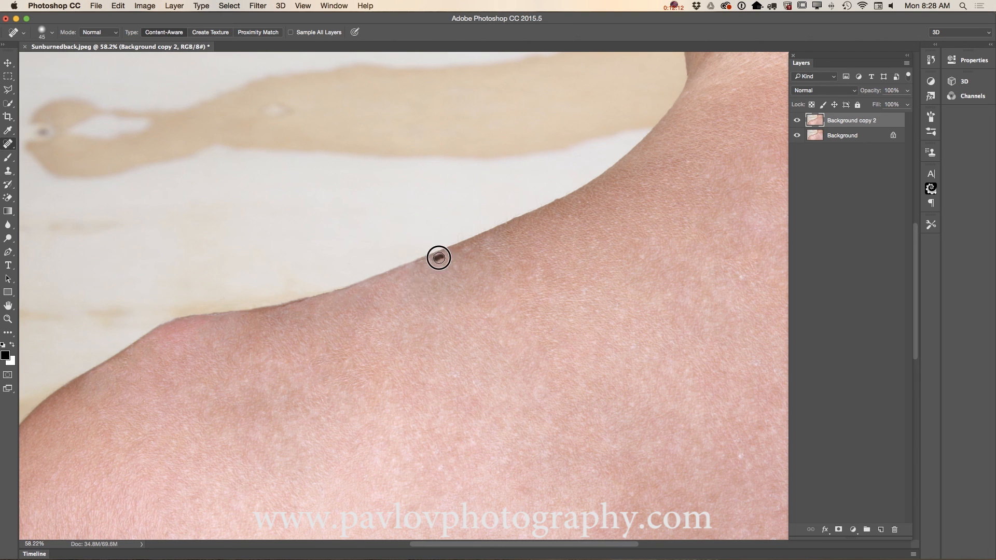
click(416, 266)
click(449, 261)
click(322, 311)
drag(455, 263, 438, 275)
Compare the finished retouch with the original by toggling the visibility of Background copy 2.
click(8, 319)
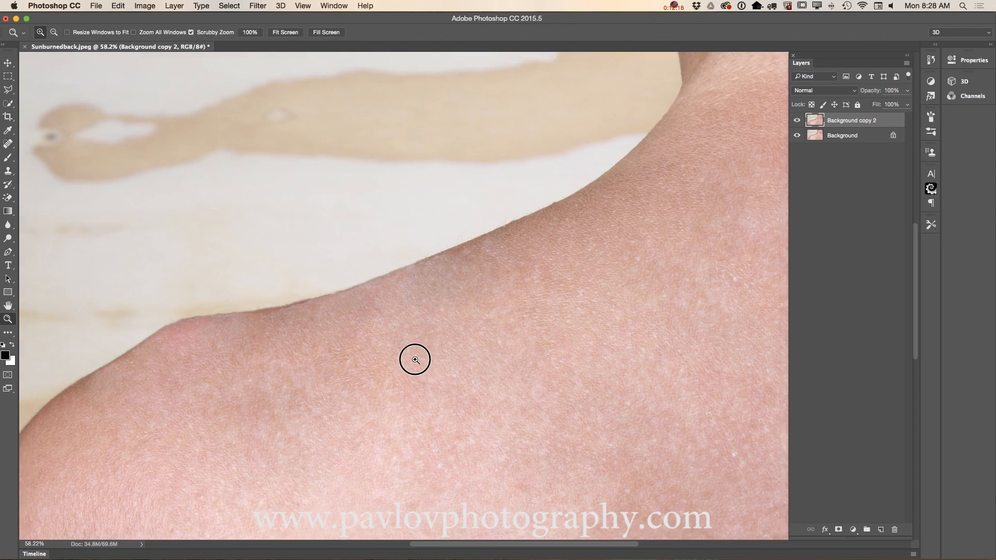
drag(424, 361, 392, 369)
click(795, 120)
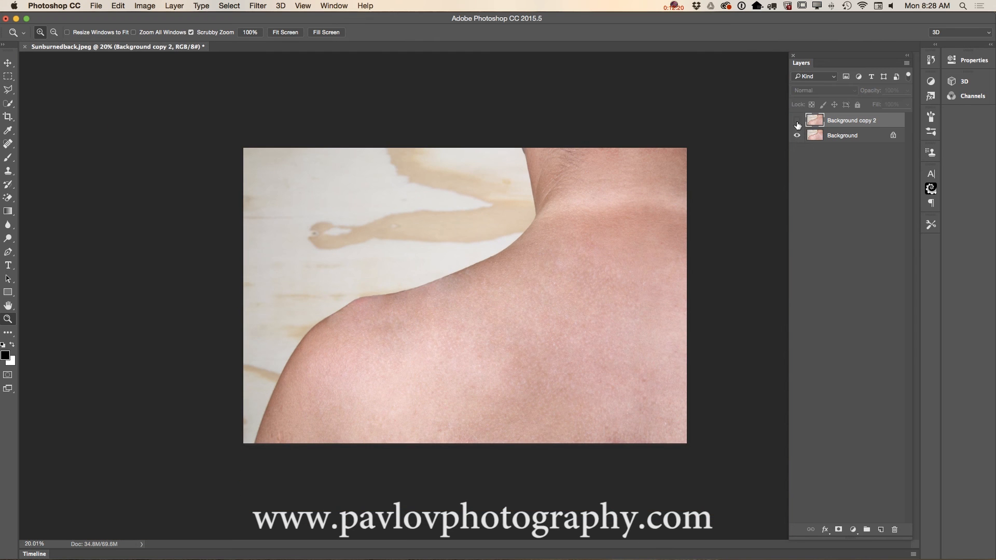
click(797, 120)
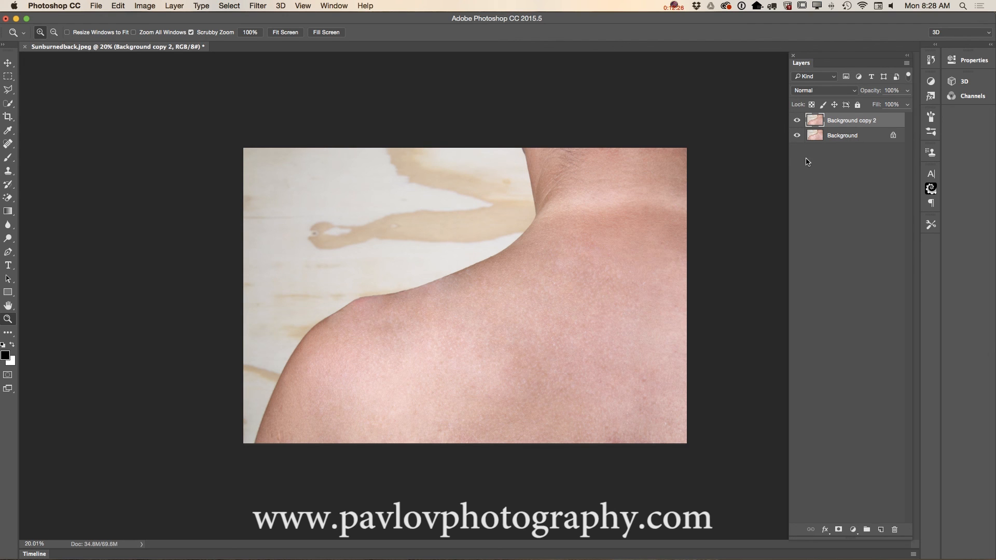
click(796, 121)
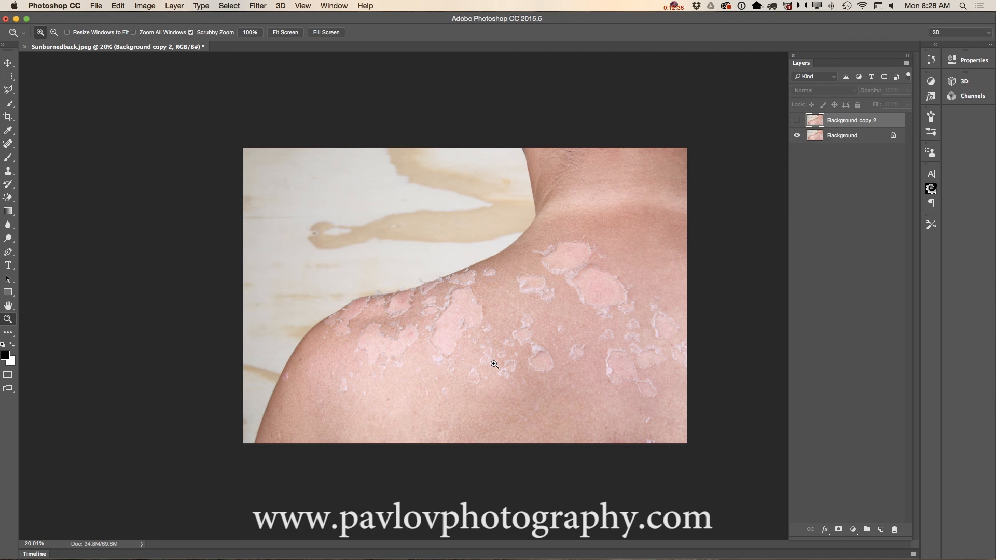
click(10, 143)
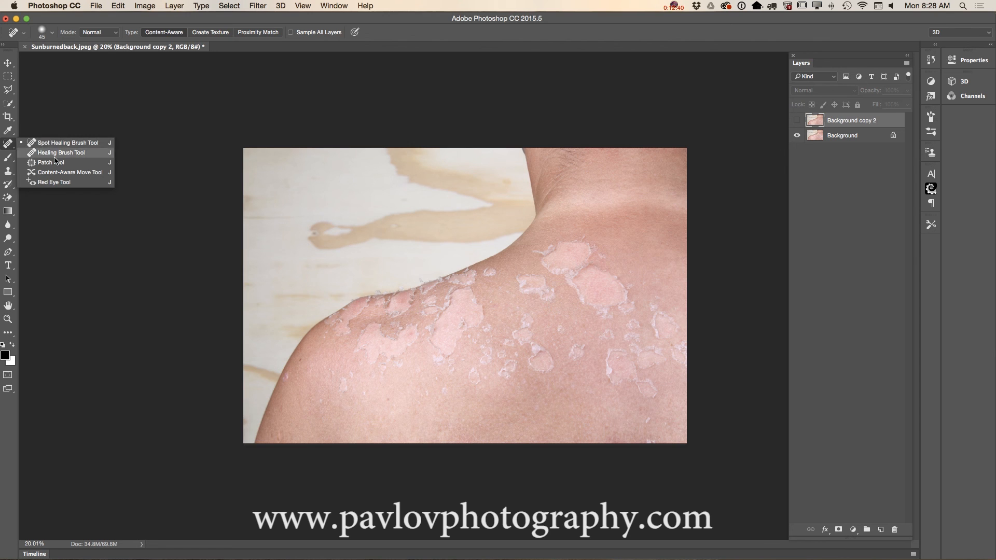
click(10, 172)
click(12, 174)
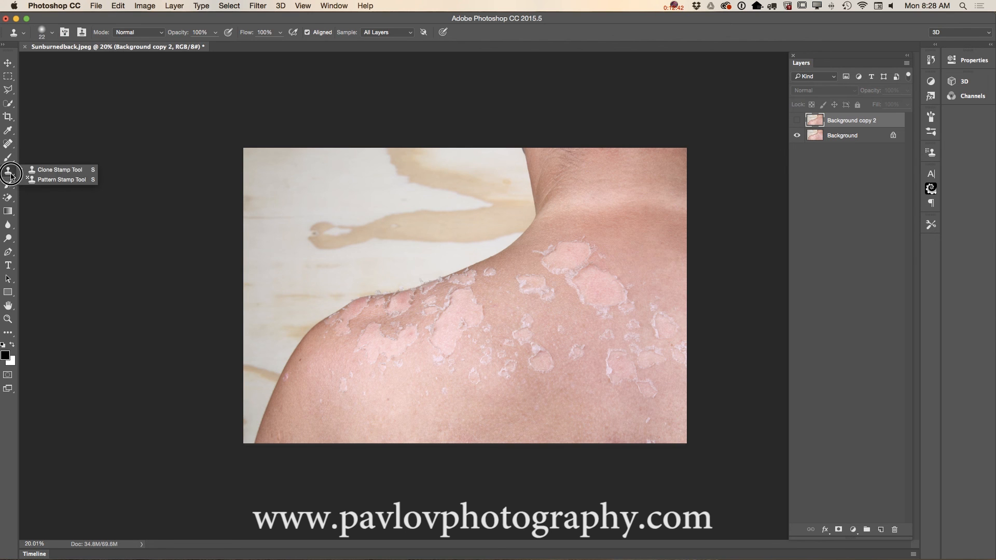
click(54, 169)
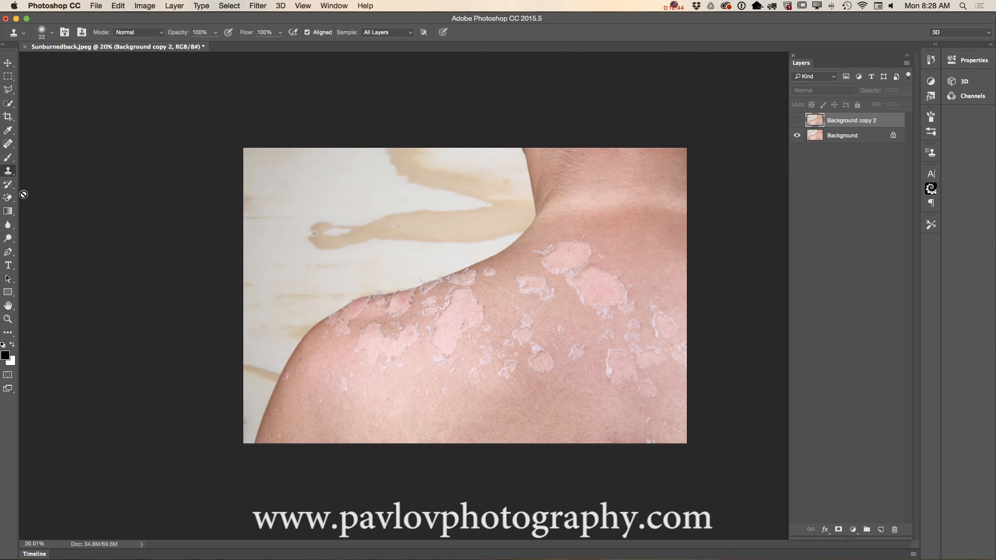
Show Background copy 2 again and examine the retouched skin up close.
click(797, 120)
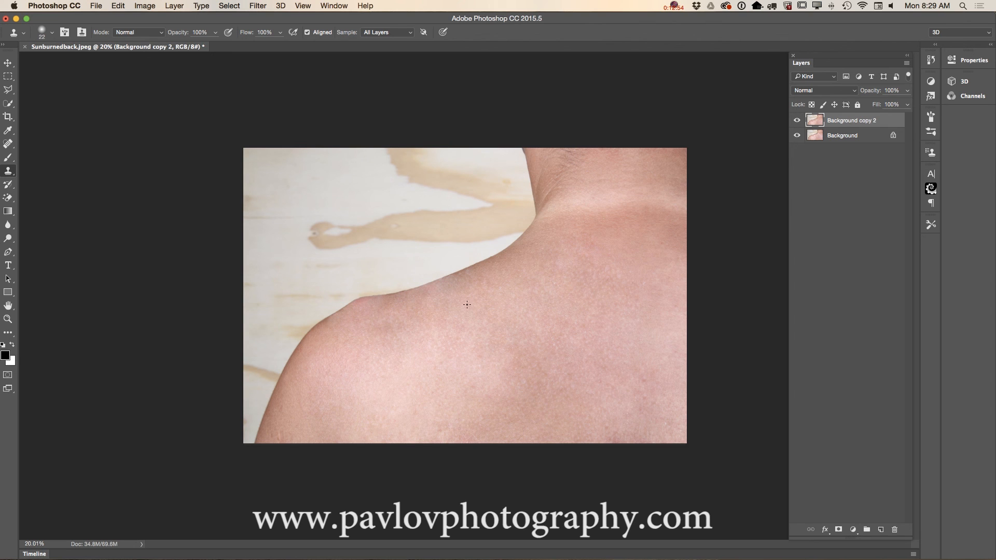
click(7, 319)
drag(466, 349, 480, 366)
drag(609, 374, 616, 388)
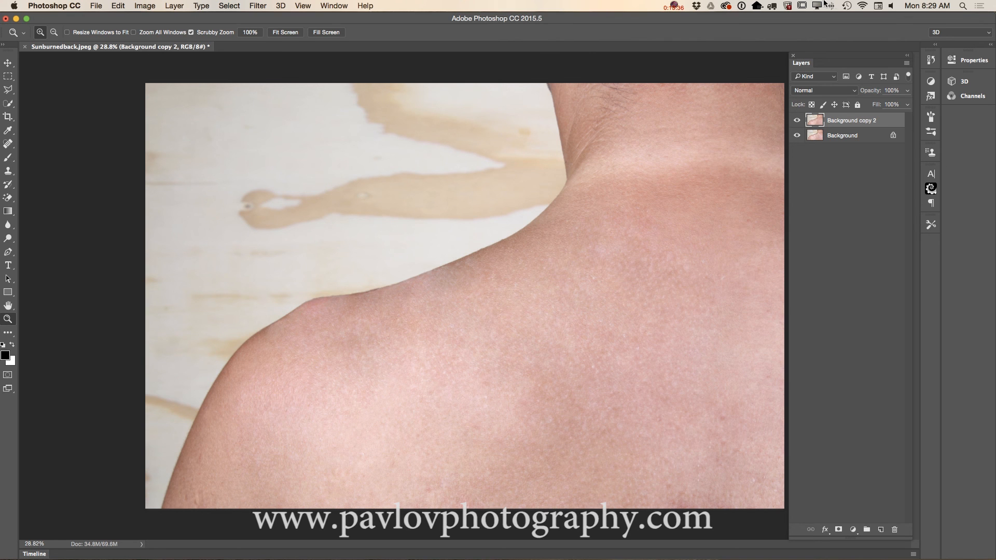
click(677, 6)
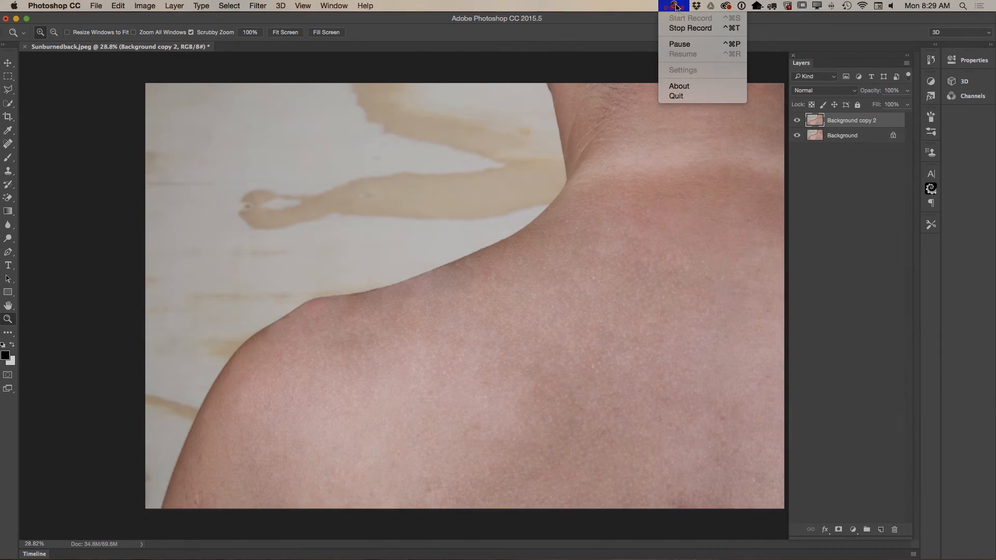